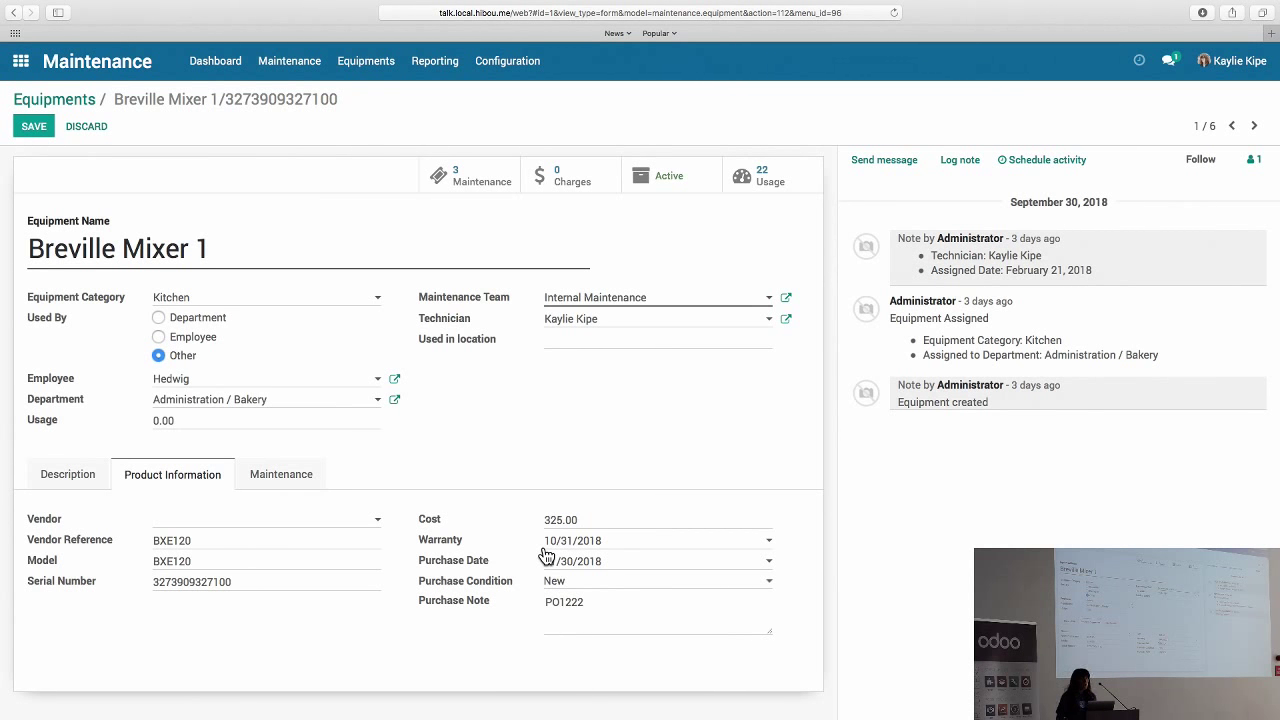
Open the mixer's "broken paddle" maintenance request, schedule it for 10/10/2018 17:05:13 with 1.00 hours, and set its stage to In Progress.
click(470, 176)
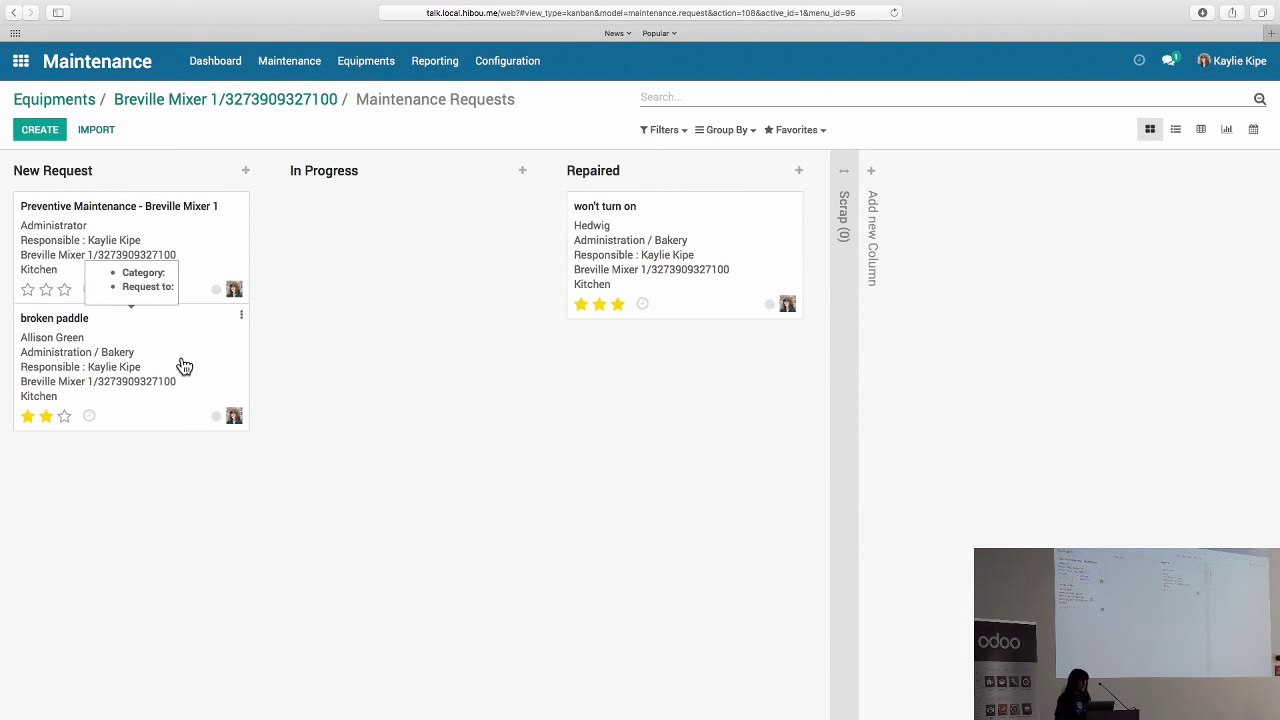
click(211, 323)
click(33, 126)
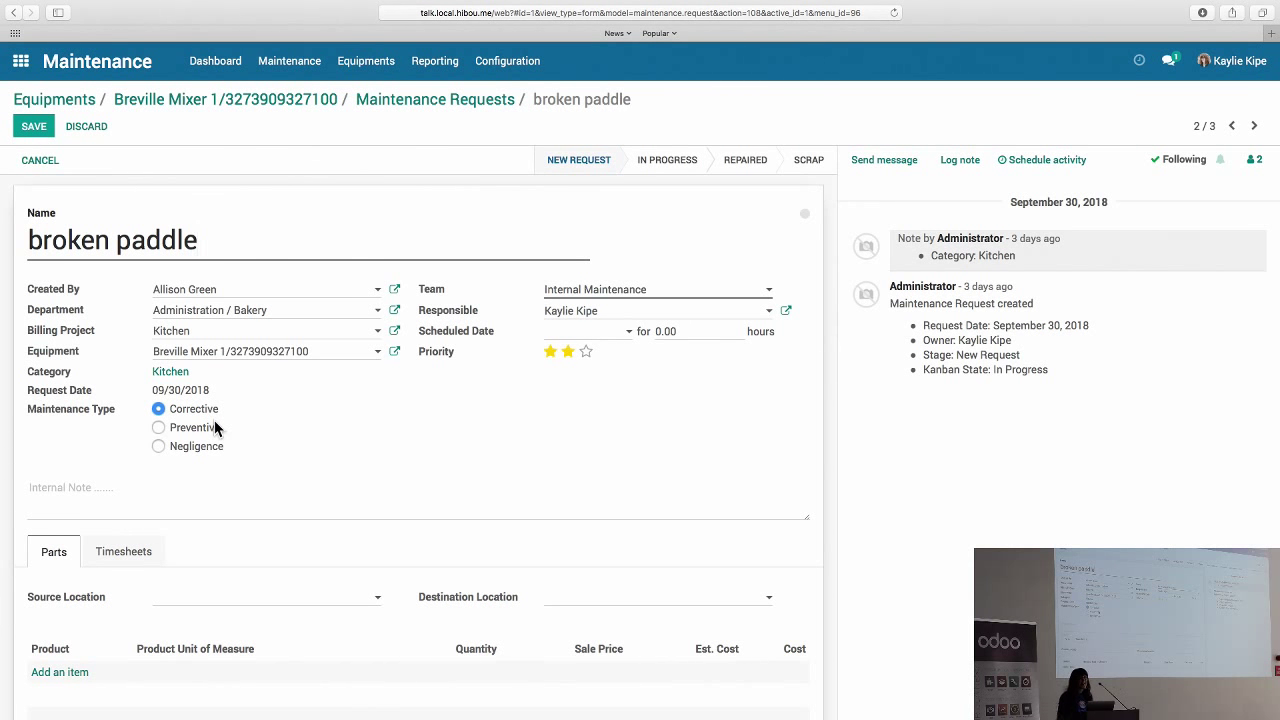
click(637, 160)
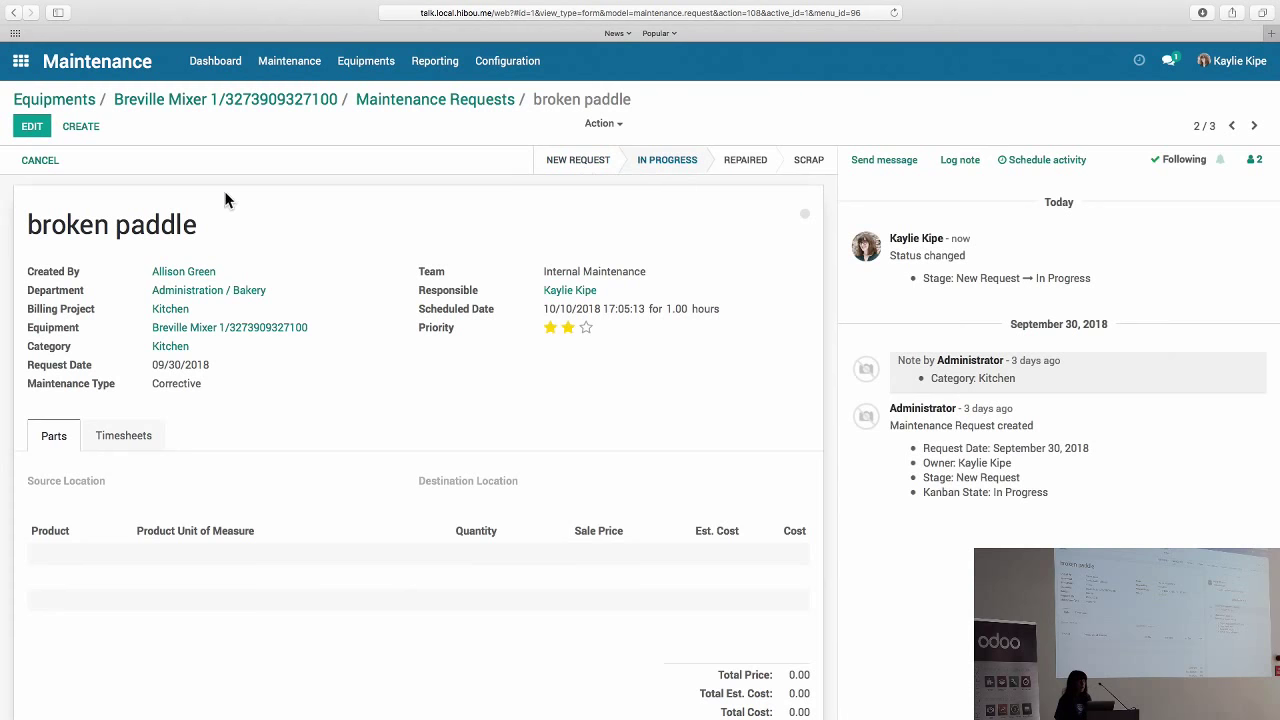
Set the request's parts source location to WH/Stock and its destination location to Virtual Locations/Inventory adjustment.
click(40, 134)
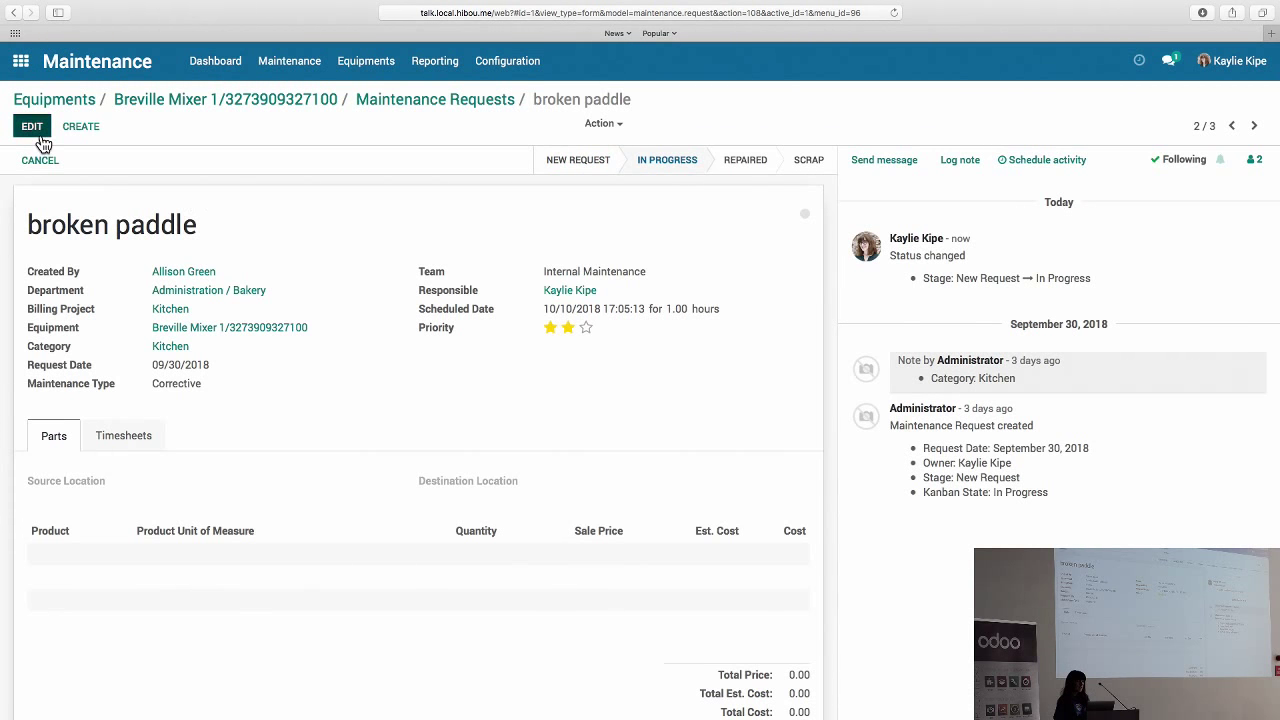
scroll(160, 440, down, 2)
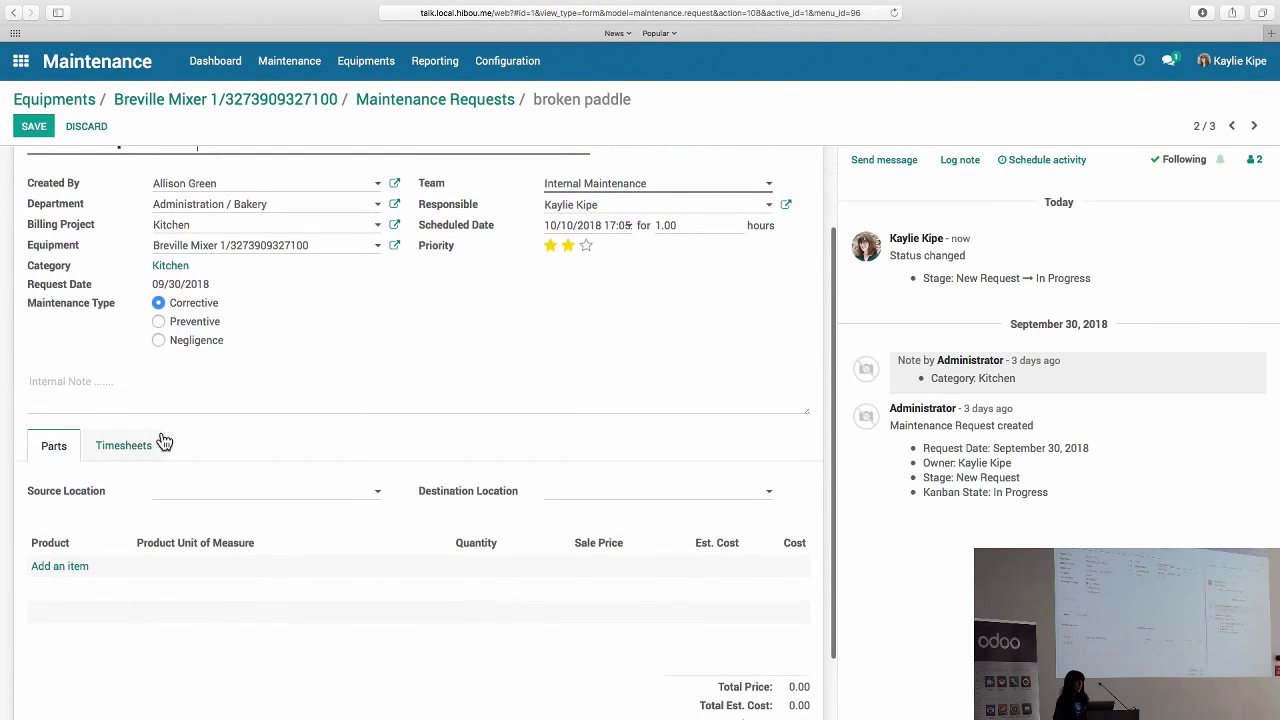
click(251, 506)
text(s)
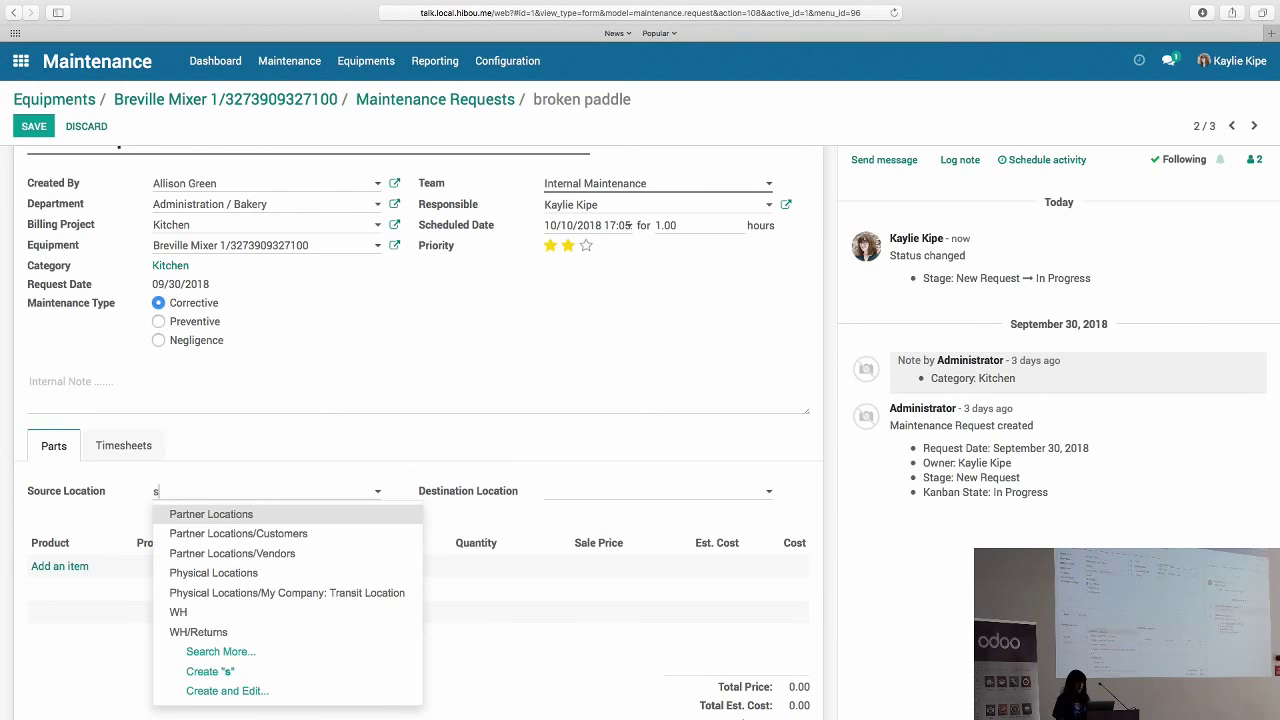
text(tock)
key(Return)
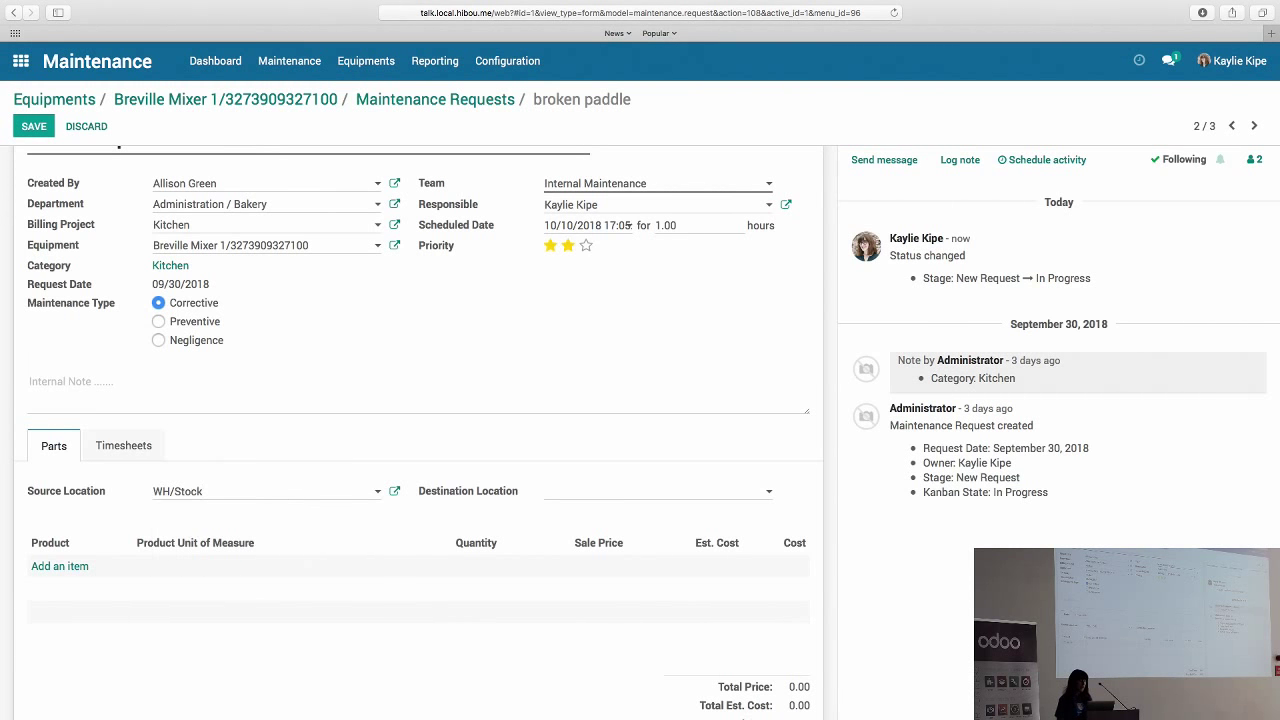
click(576, 506)
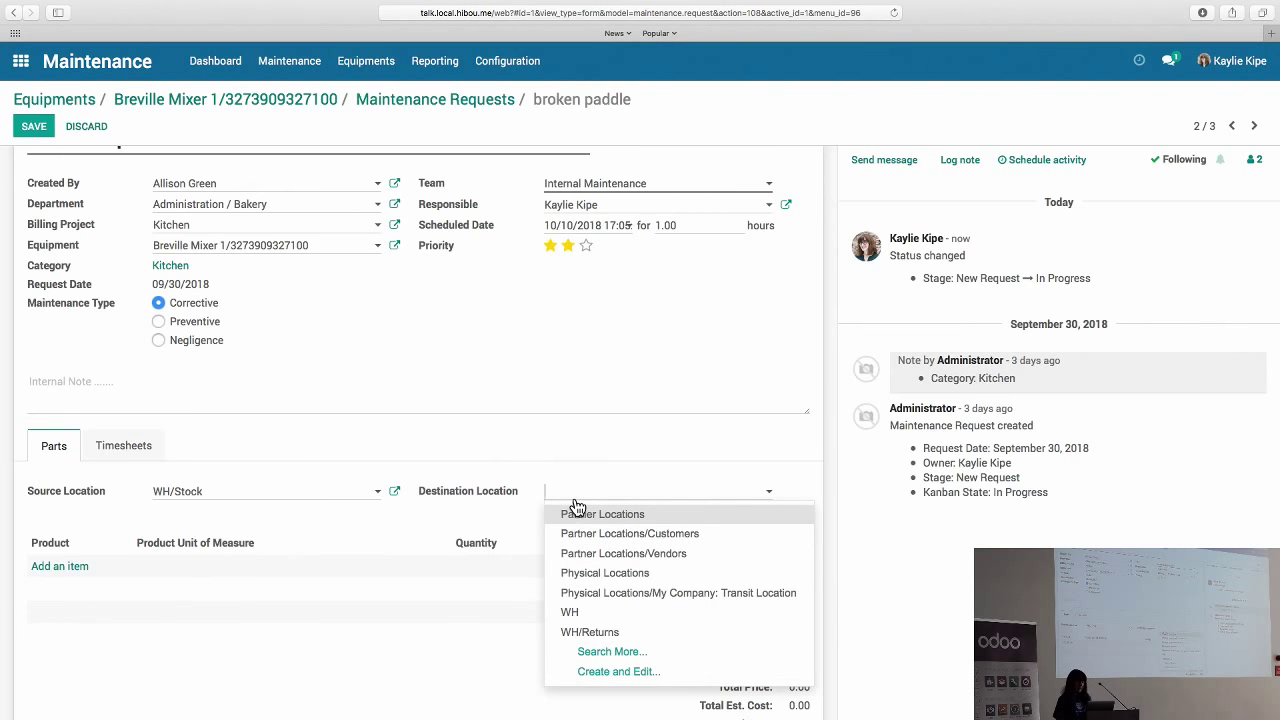
text(inve)
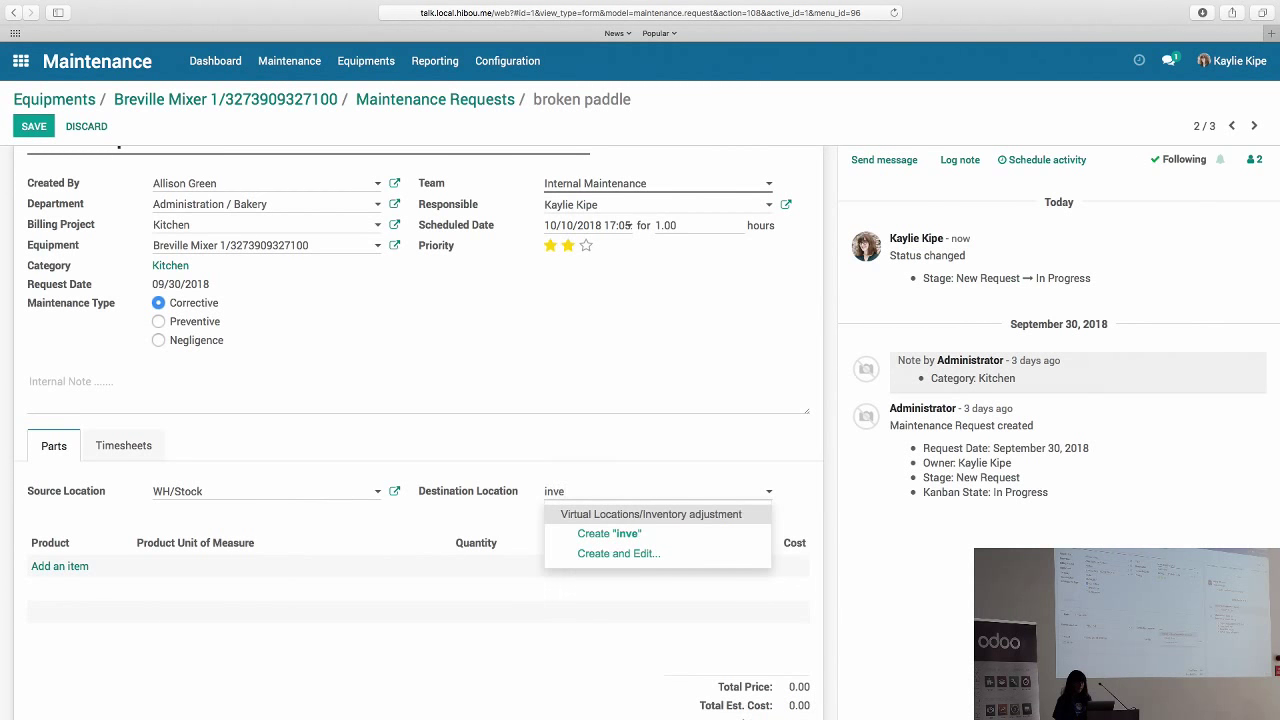
key(Return)
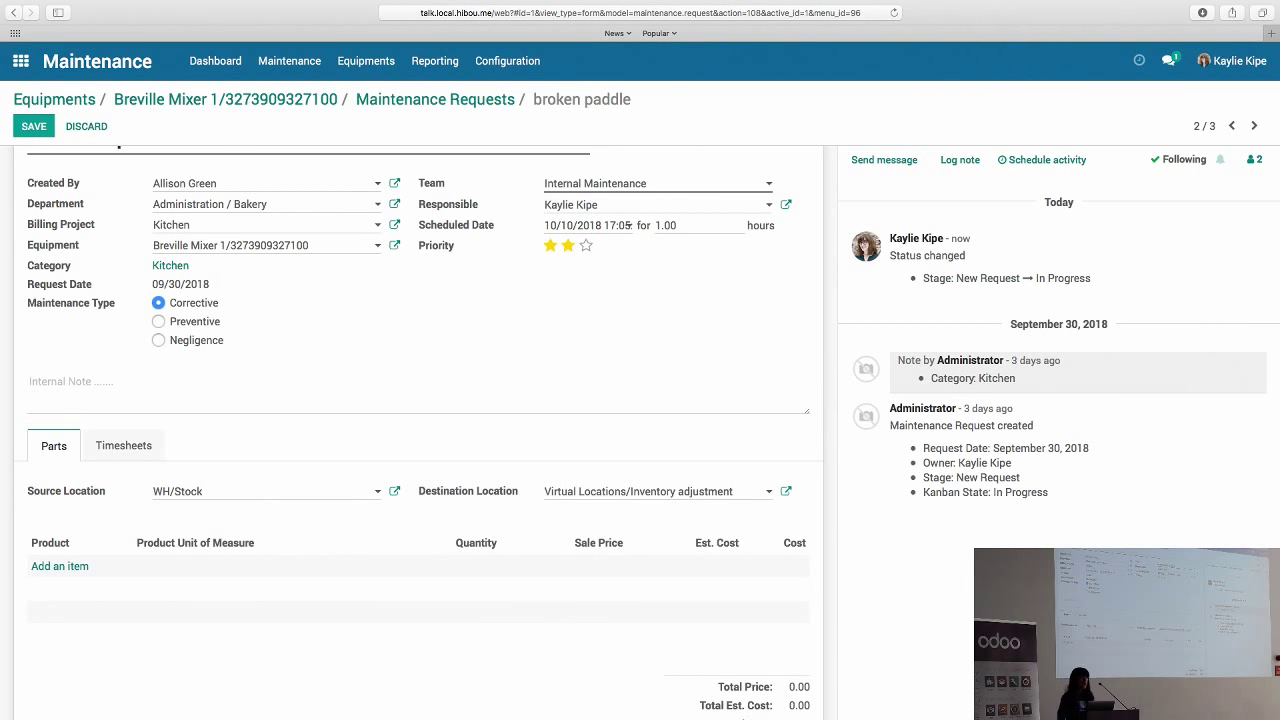
Add one unit of the [BREV-PAD] Mixer Paddle to the request's parts list.
click(59, 566)
text(paddl)
key(Return)
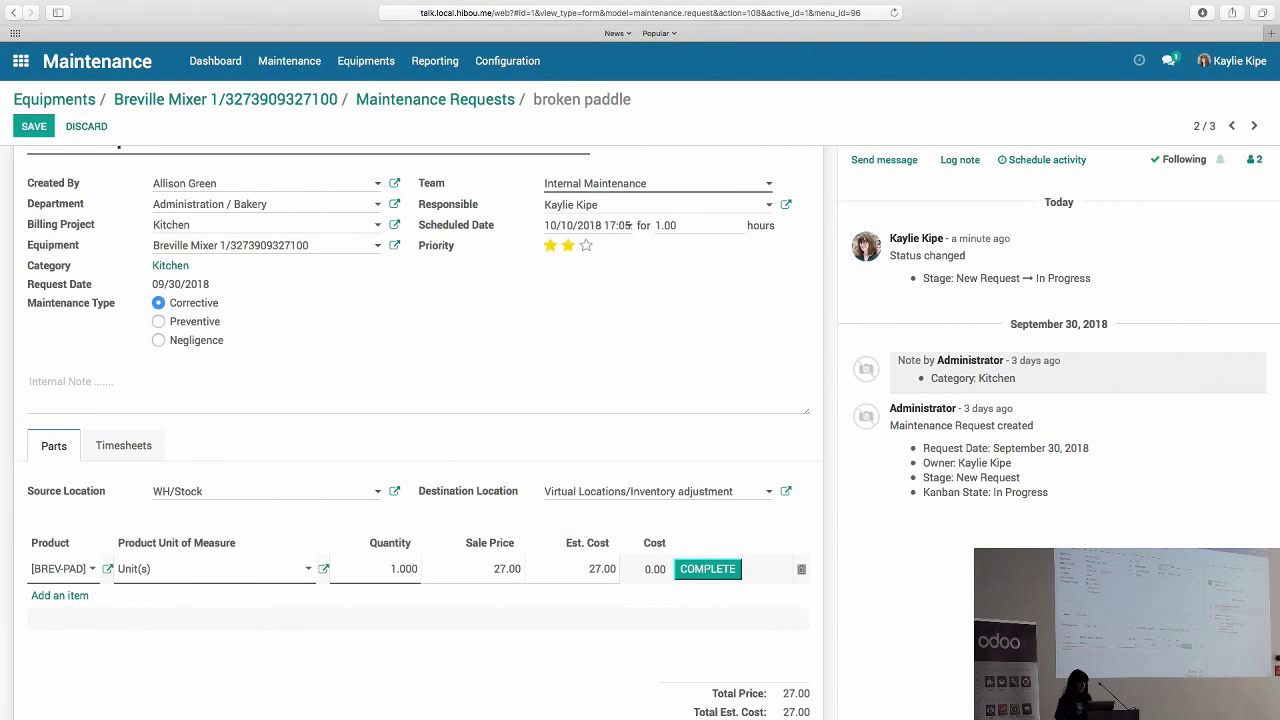
scroll(300, 598, down, 1)
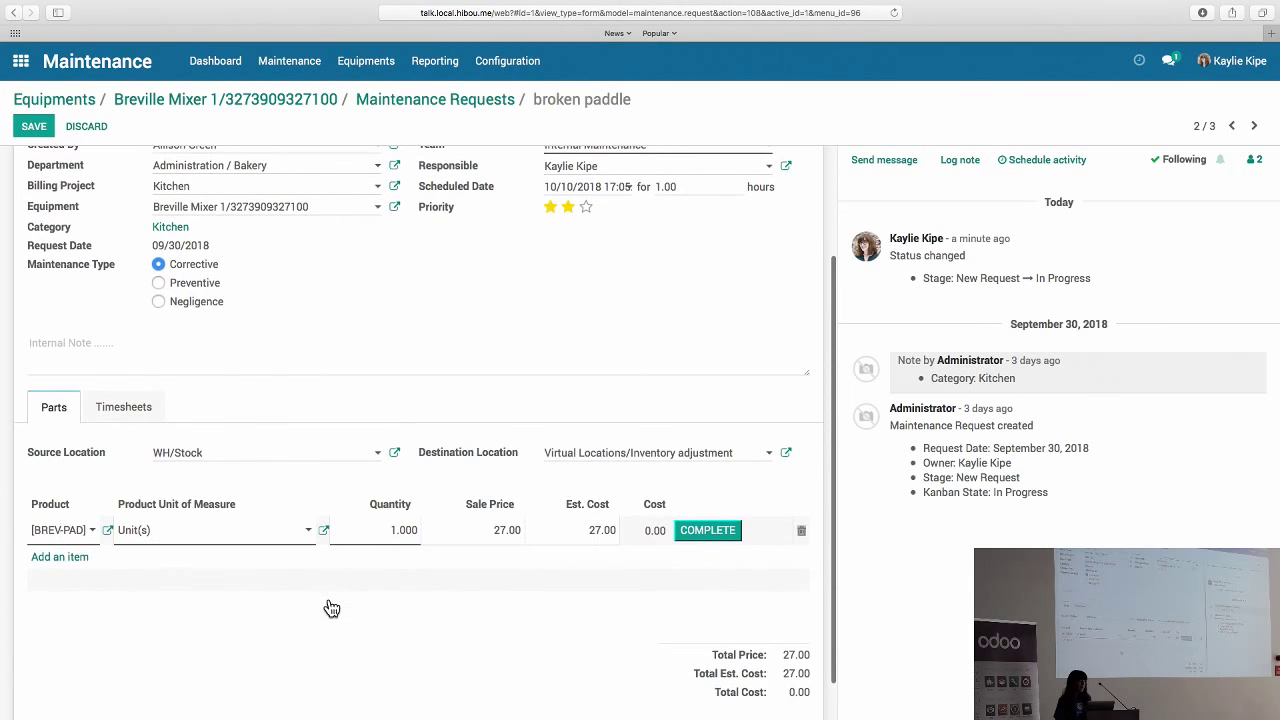
click(388, 635)
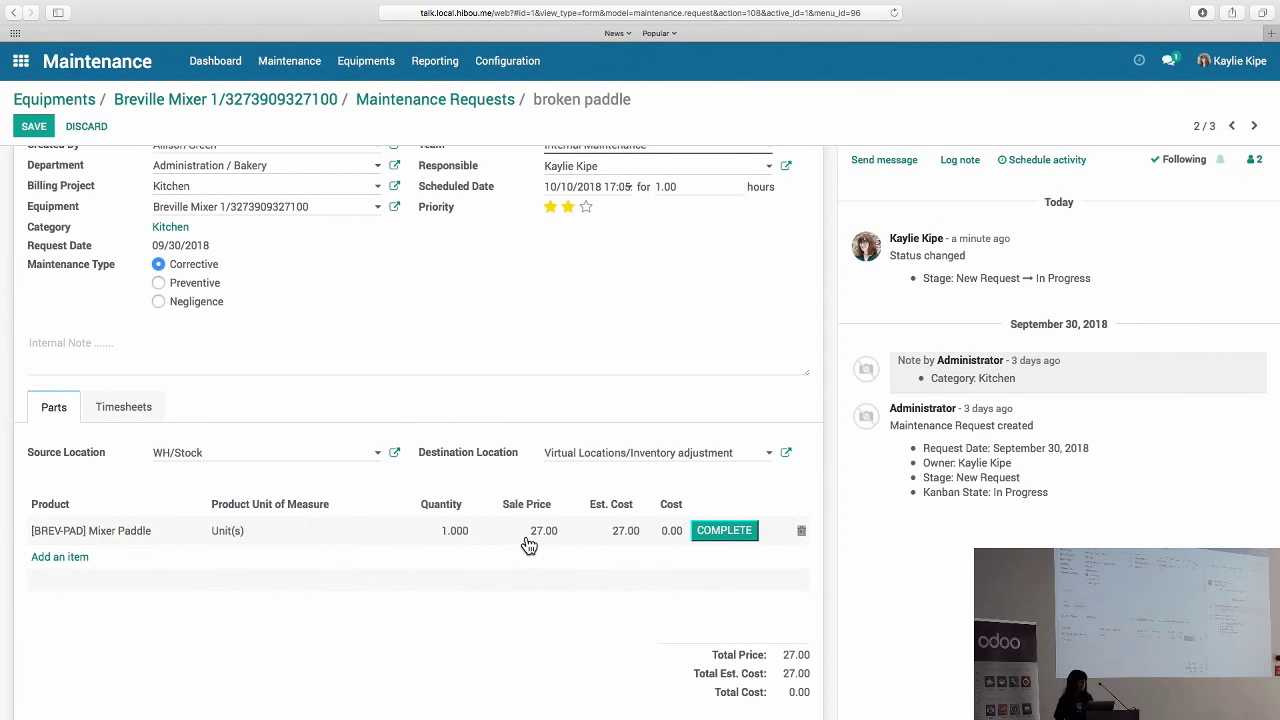
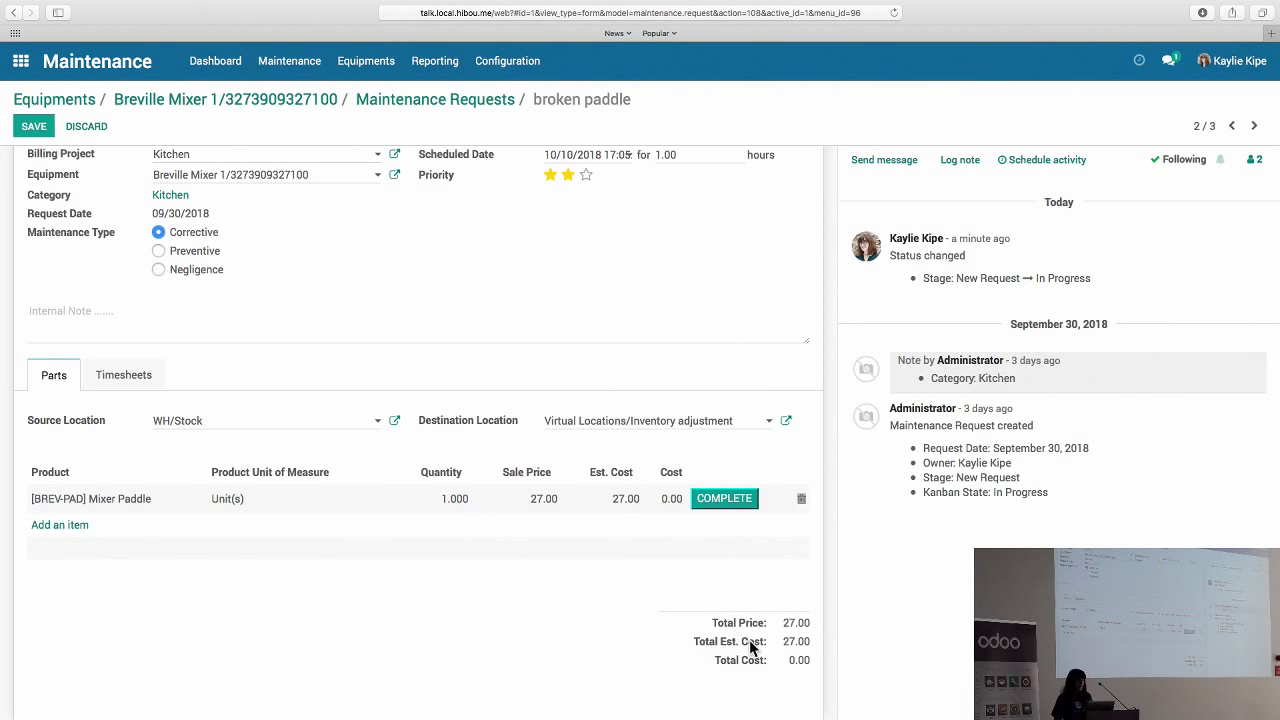
Log a timesheet entry described as "Replaced paddle" with a duration of 0:15 and save the maintenance request.
scroll(687, 603, up, 2)
click(123, 449)
click(56, 522)
click(495, 499)
text(Replaced paddle)
key(Tab)
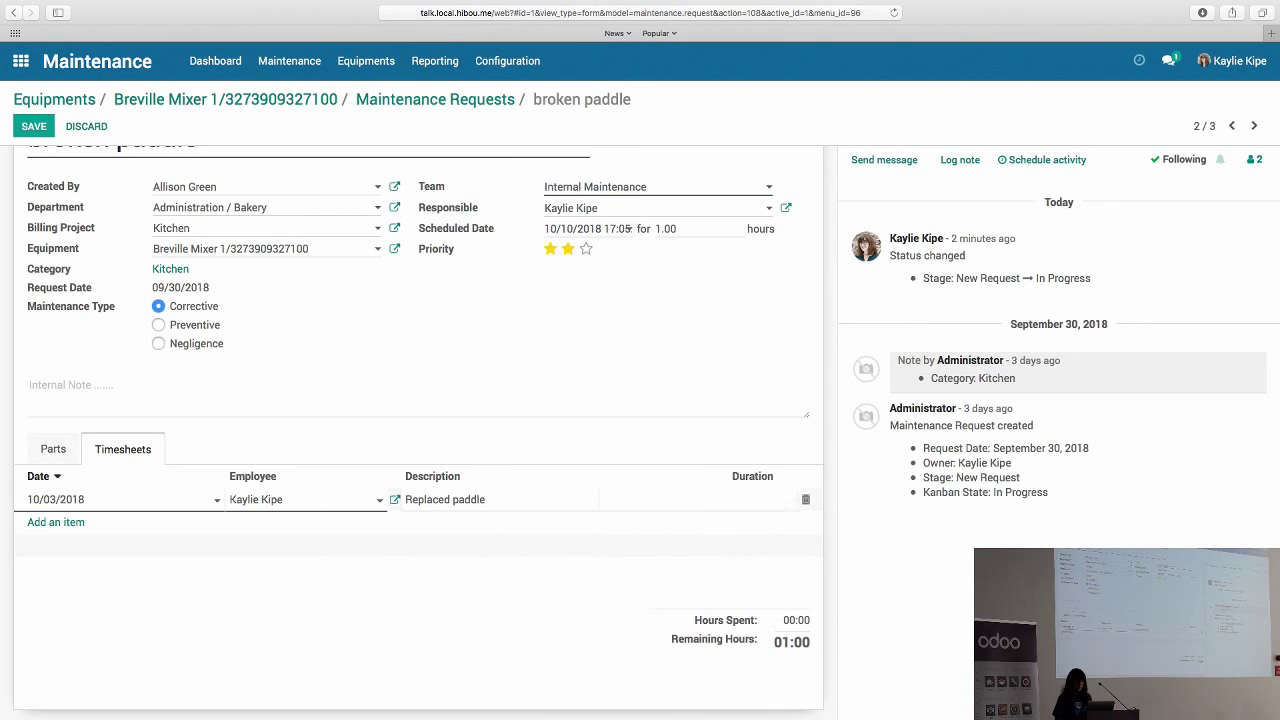
text(0:15)
click(34, 145)
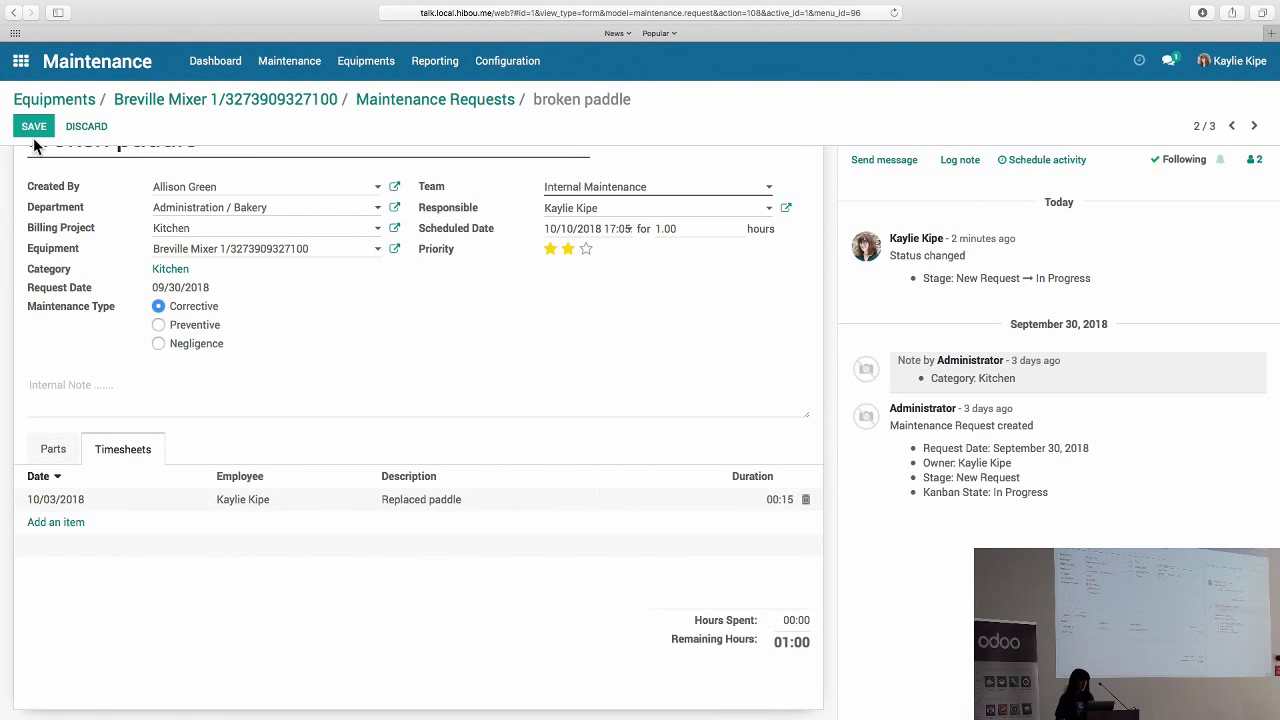
click(33, 127)
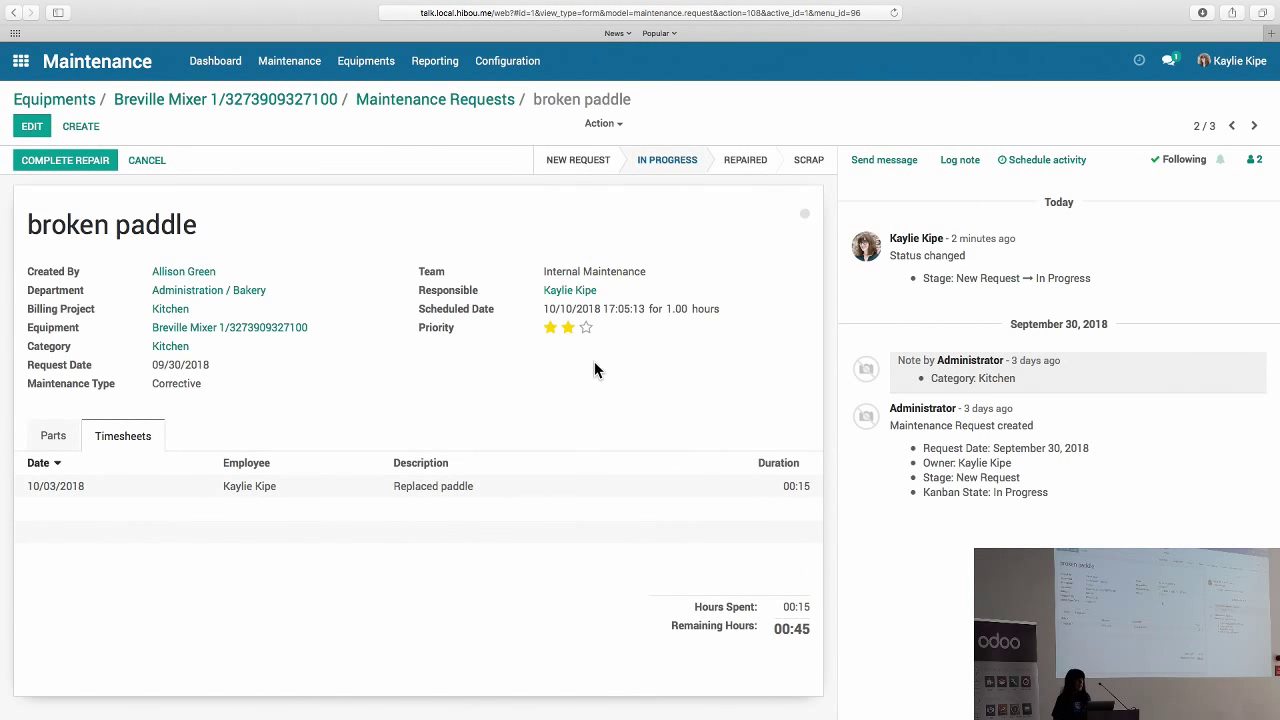
Complete the repair on the broken paddle request, including its Mixer Paddle part.
click(53, 436)
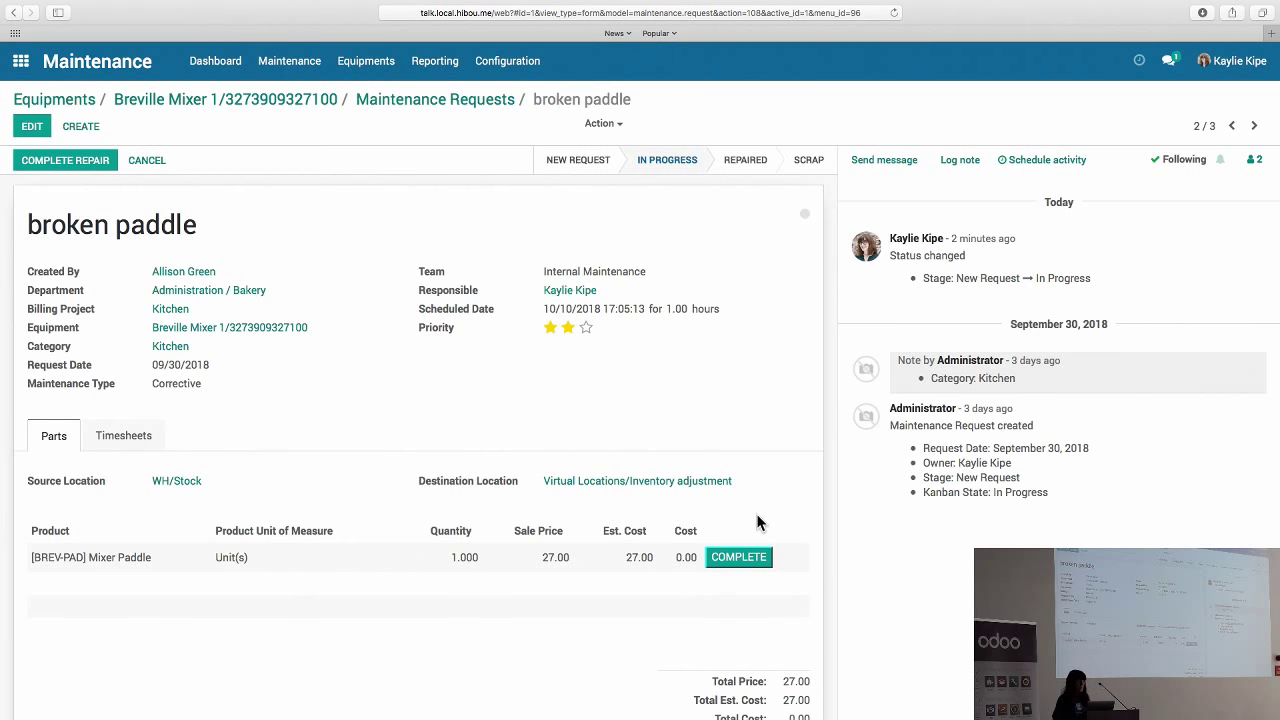
click(108, 168)
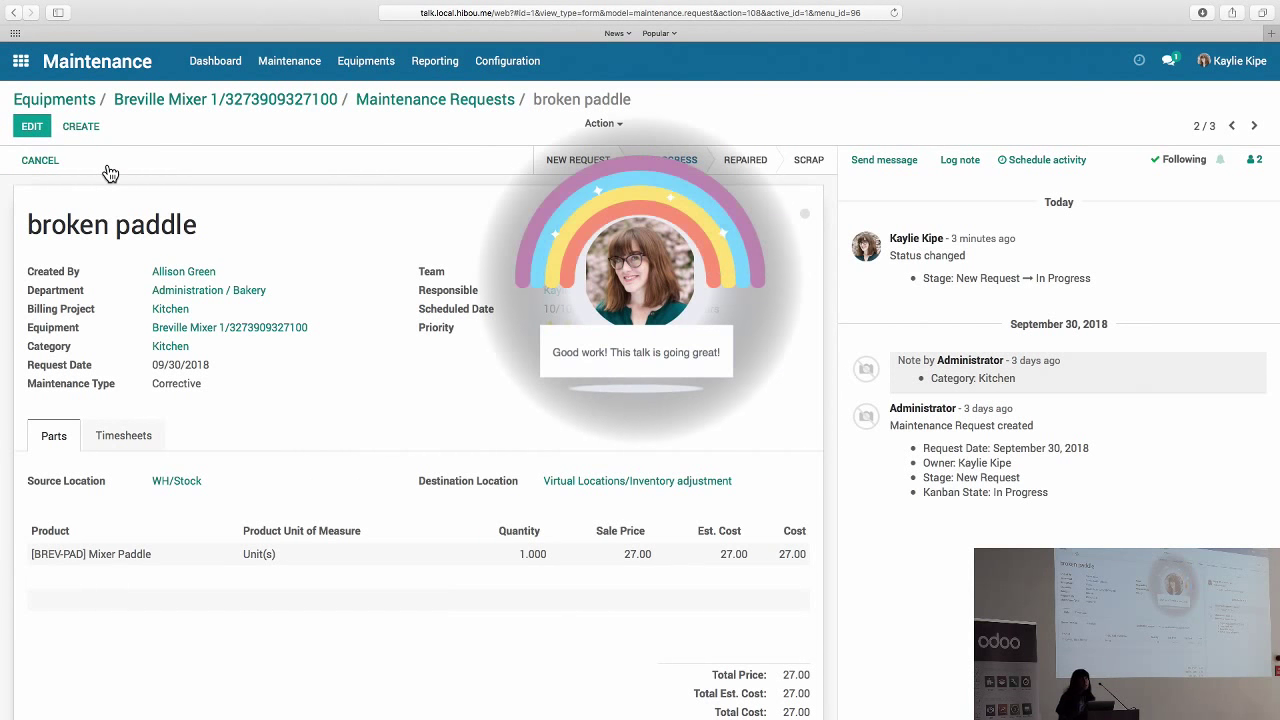
Create a new maintenance team named "Vehicle Maintenance".
click(212, 58)
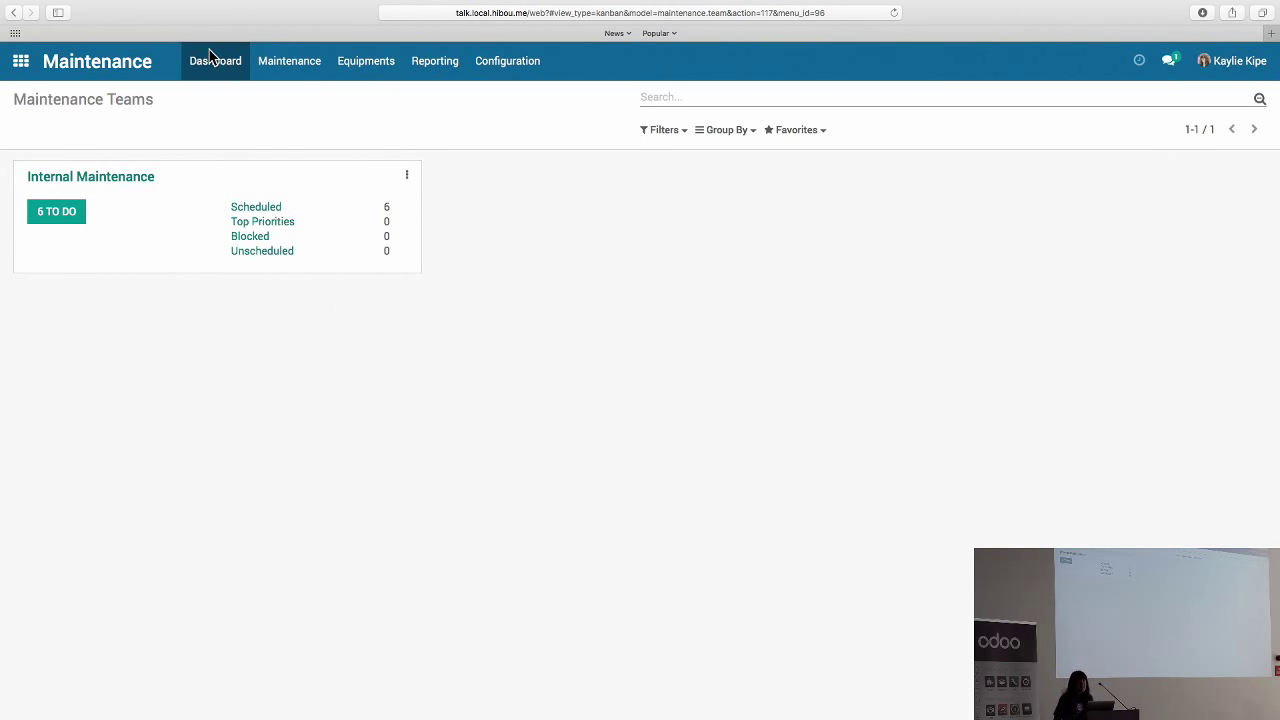
click(507, 60)
click(530, 96)
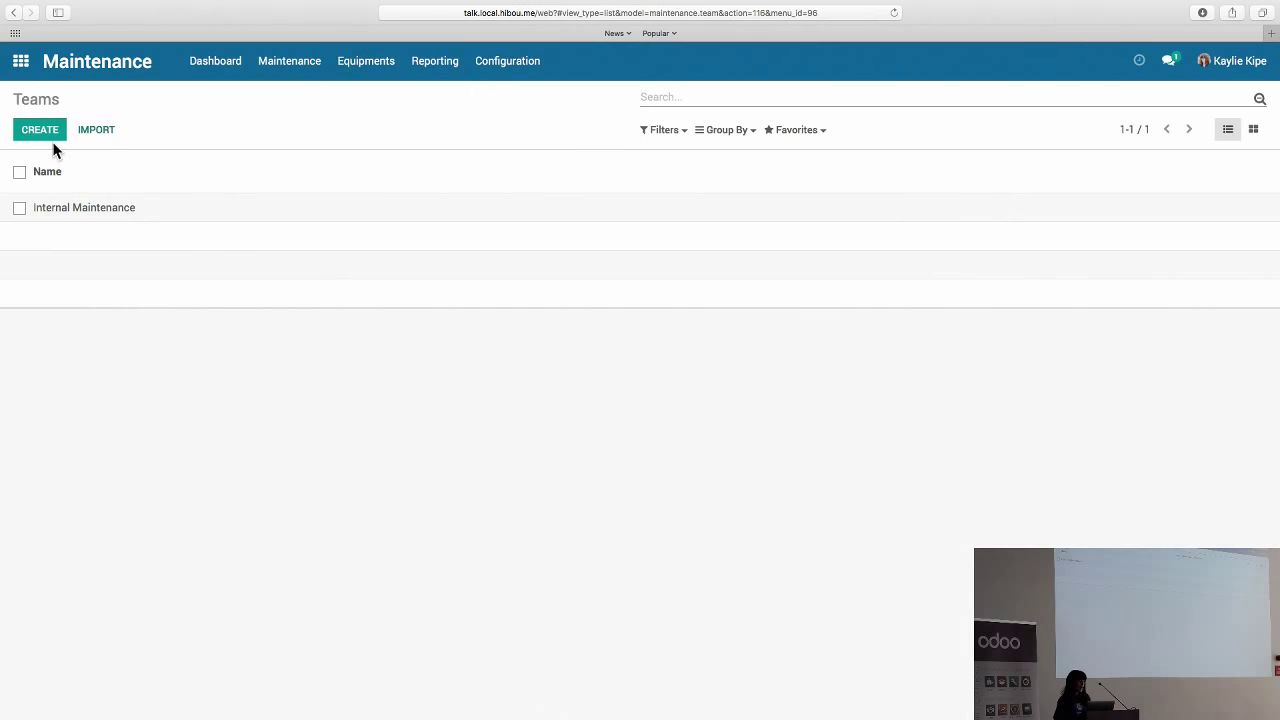
click(54, 144)
text(Vehic)
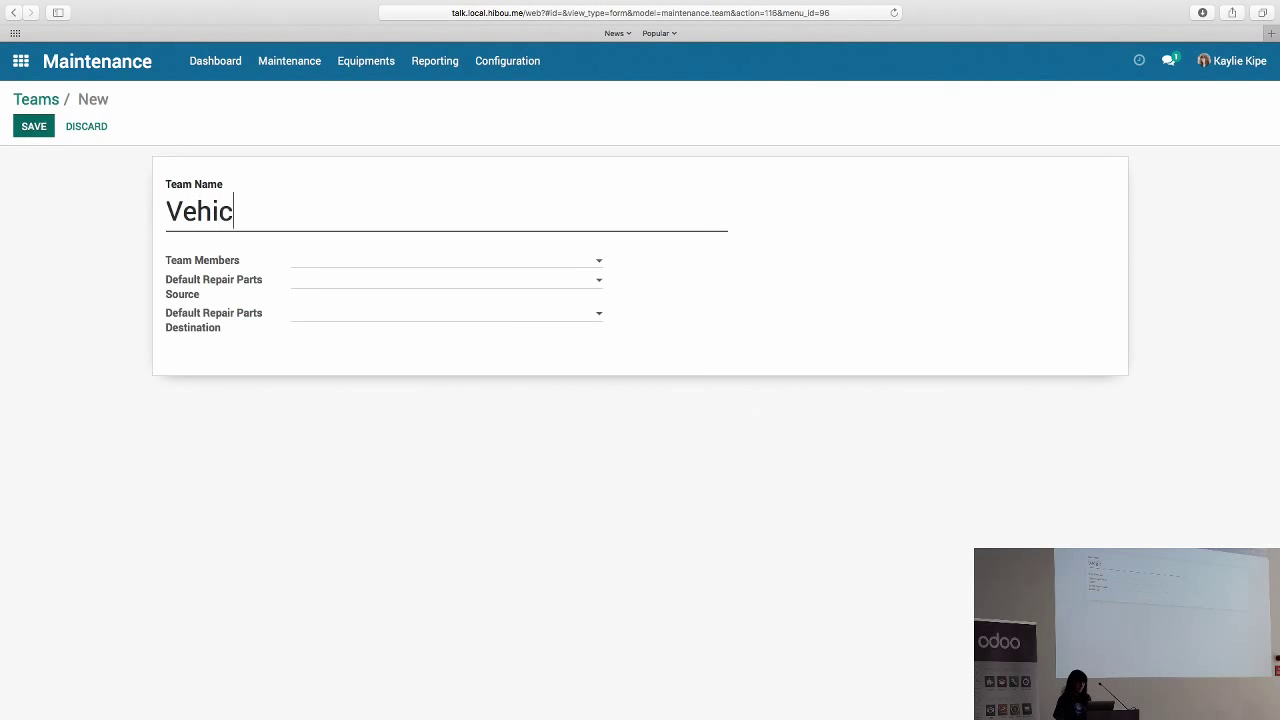
text(le Maintenanc)
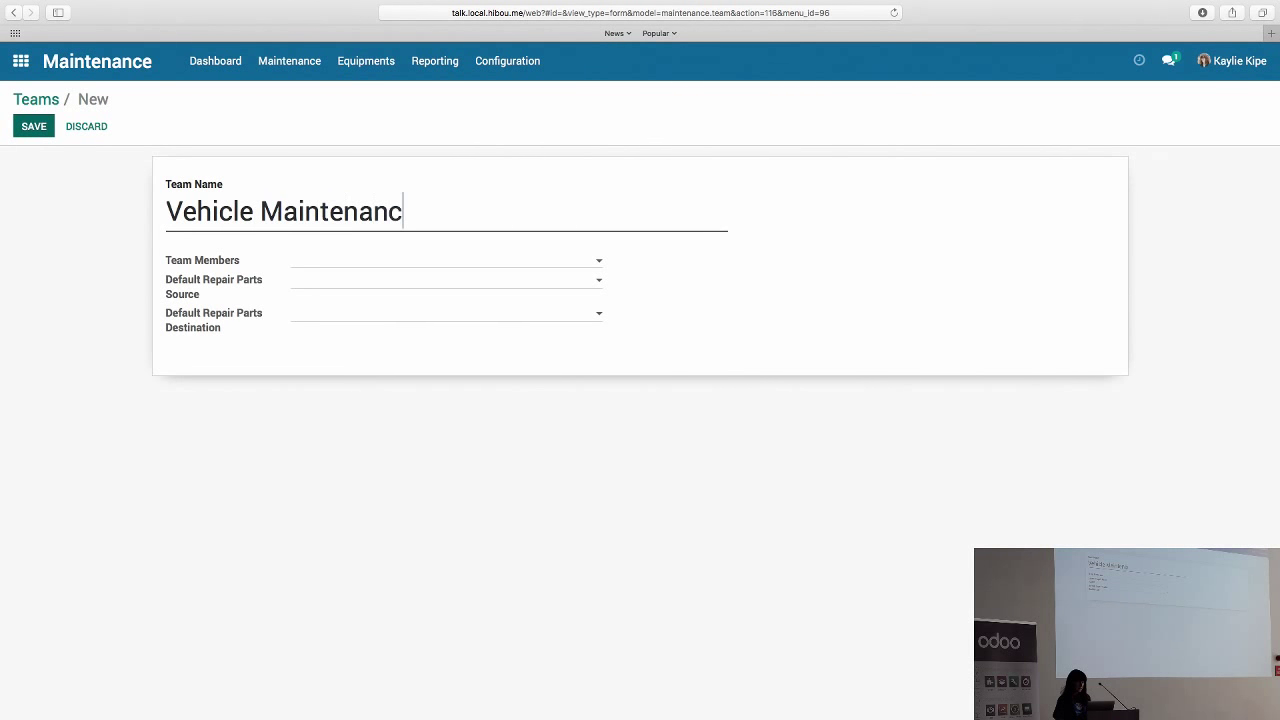
text(e)
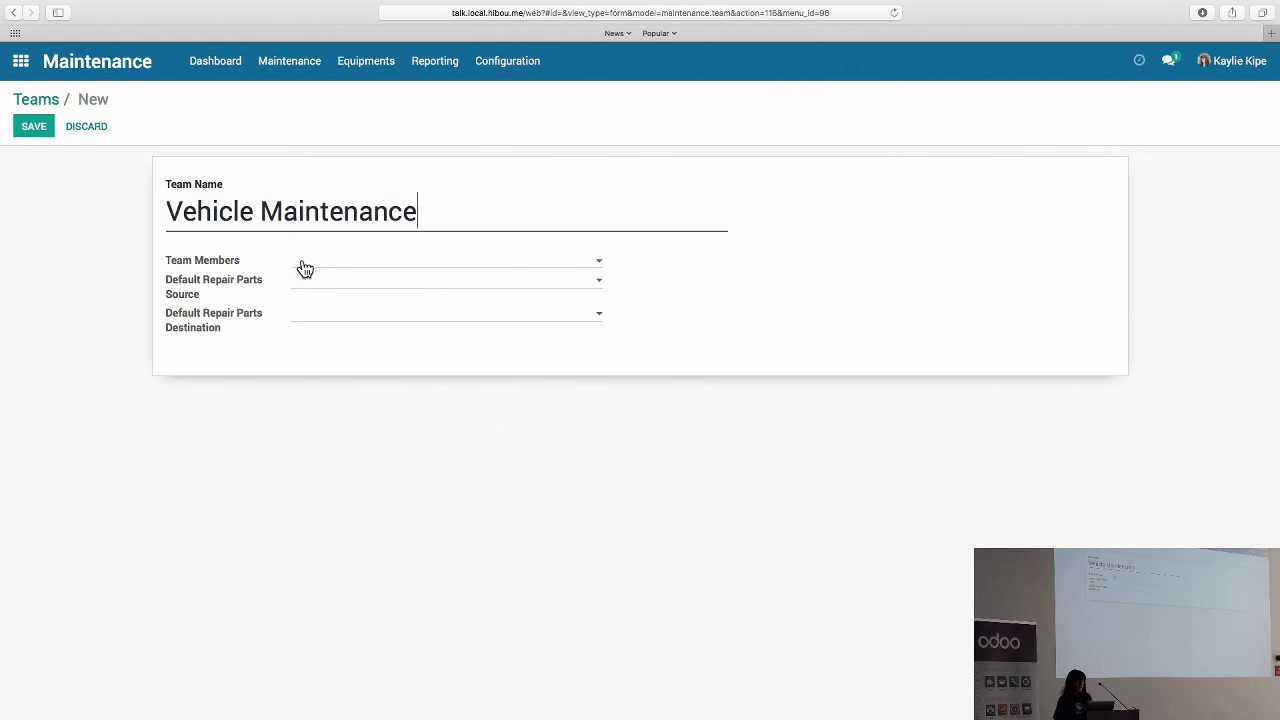
Add the two technicians as members of the Vehicle Maintenance team.
click(305, 268)
click(349, 318)
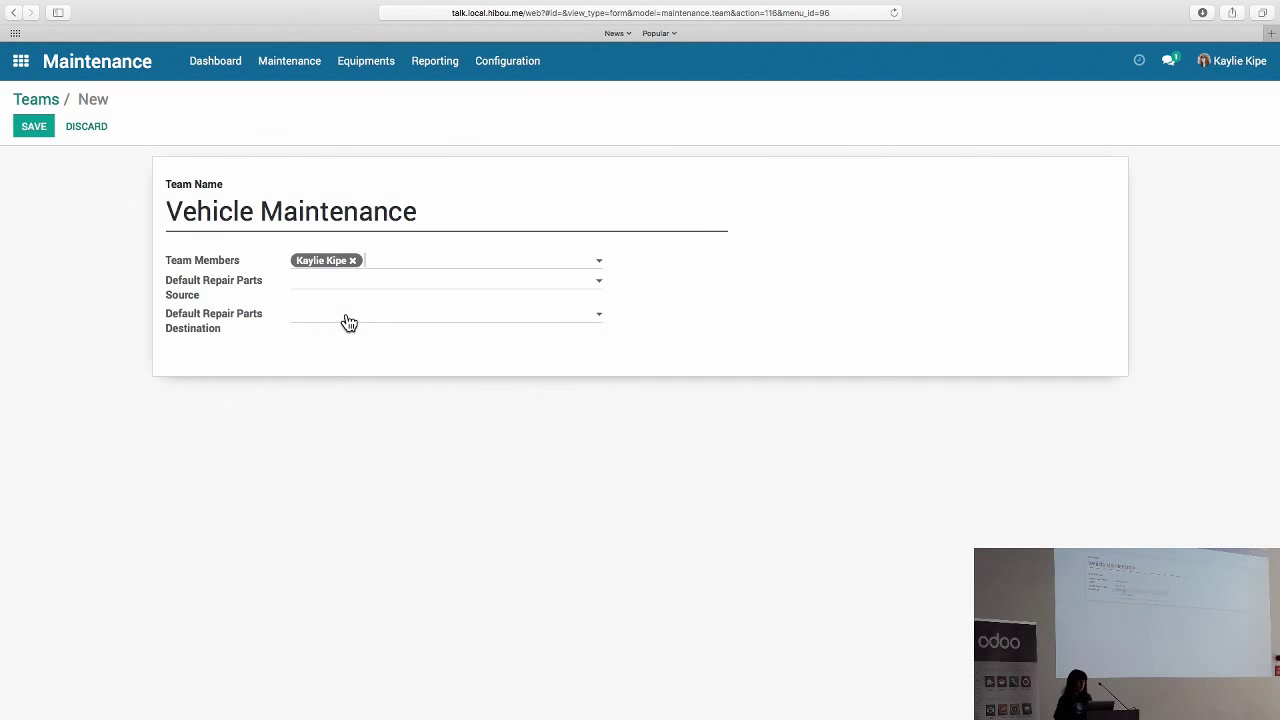
click(400, 268)
click(406, 297)
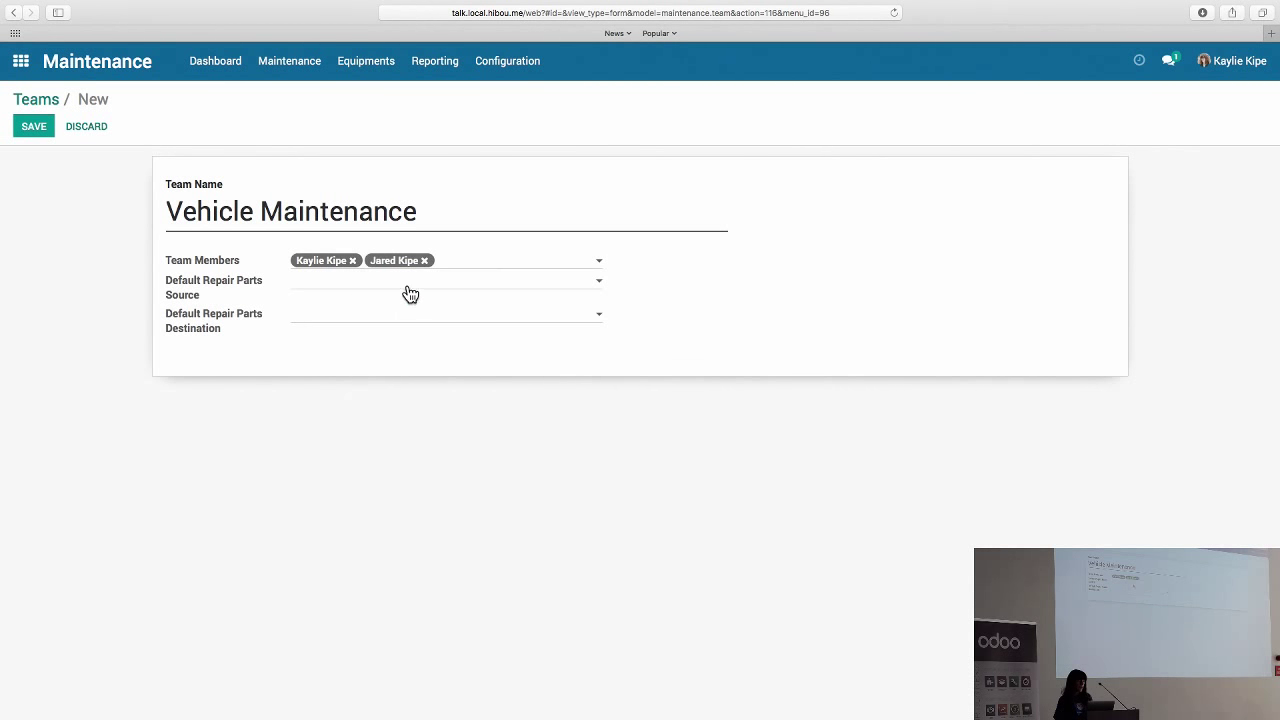
Create and save an equipment category named "Vehicles" with mile(s) as its usage unit of measure.
text(Vehicles)
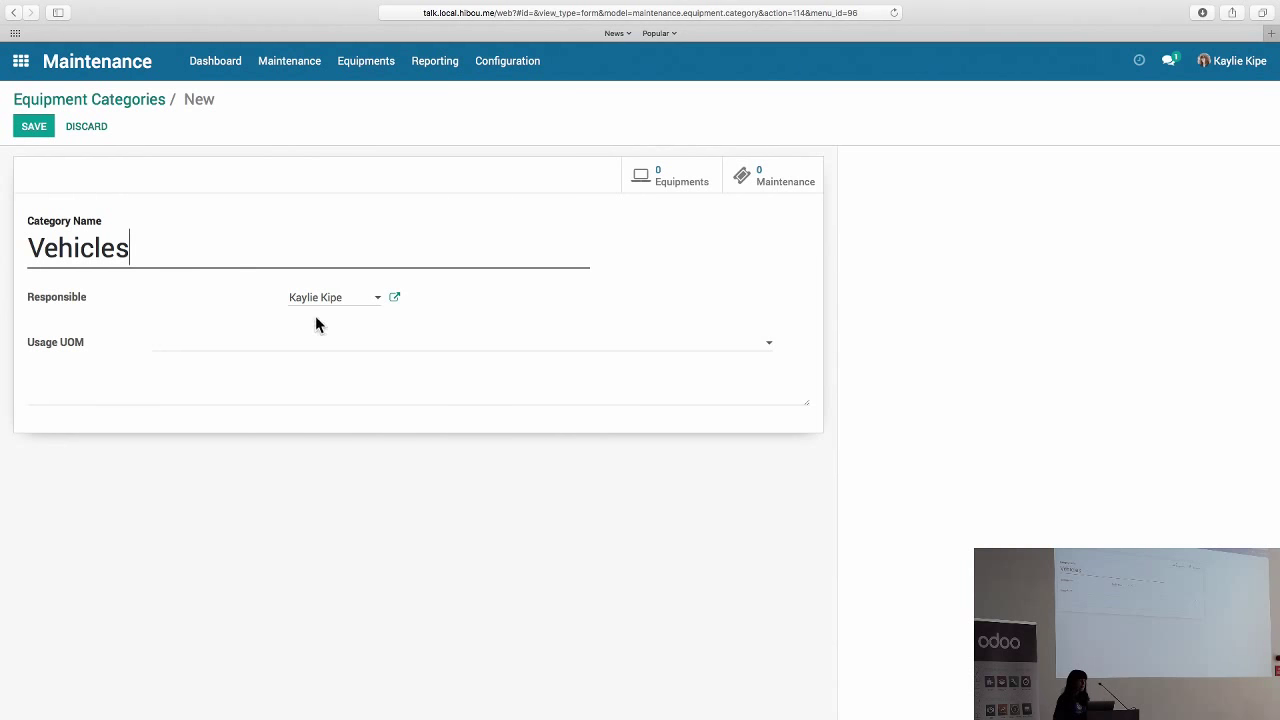
click(330, 345)
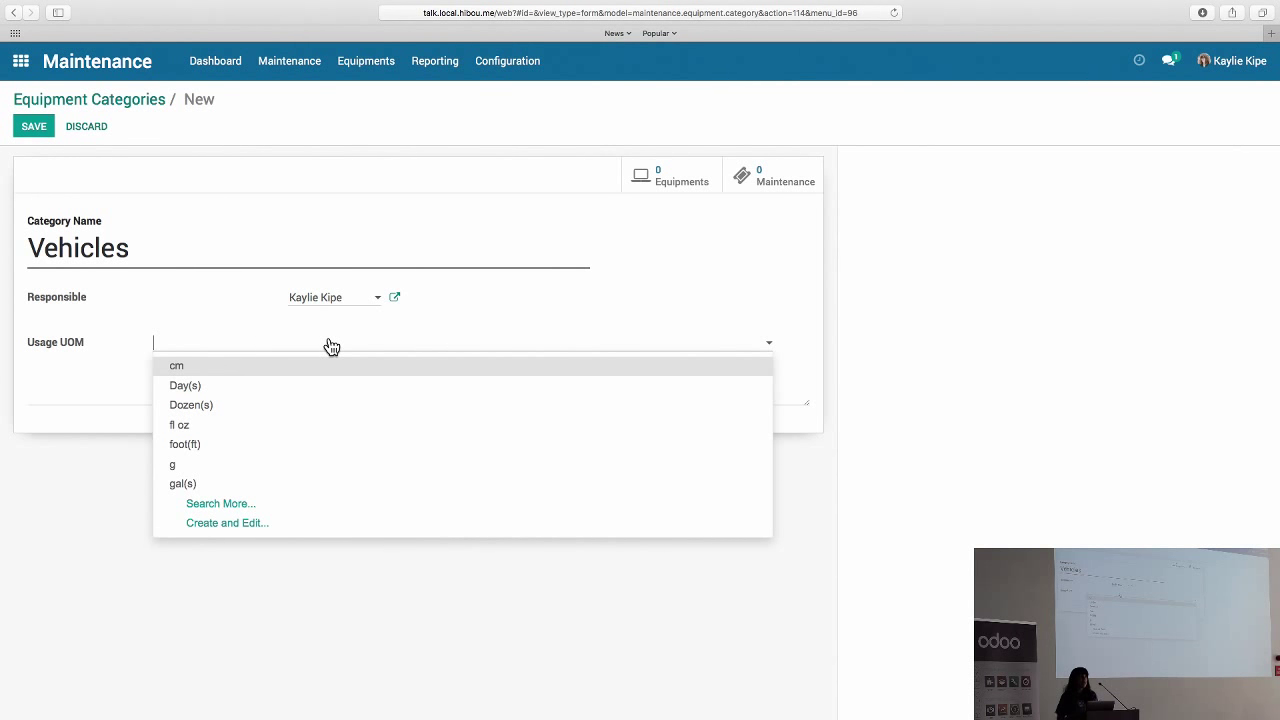
text(mile)
click(176, 365)
click(33, 126)
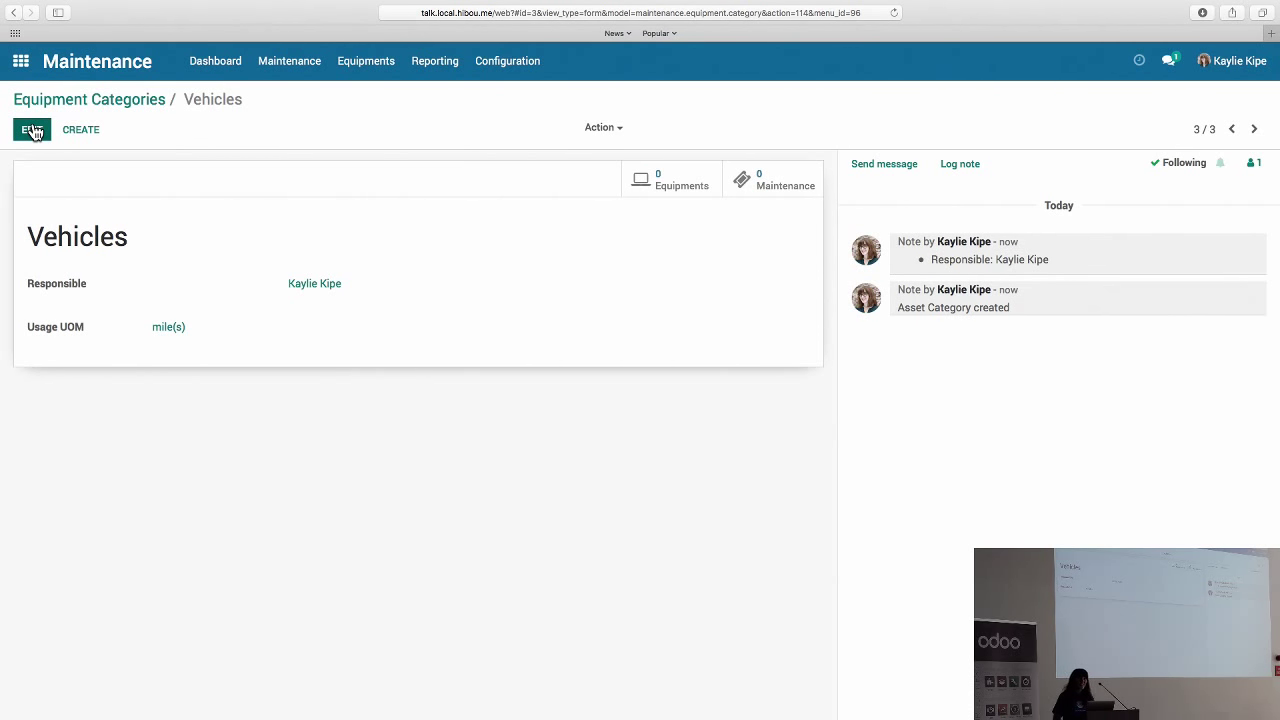
Start a new equipment record named "Delivery Van" in the Vehicles category.
click(690, 180)
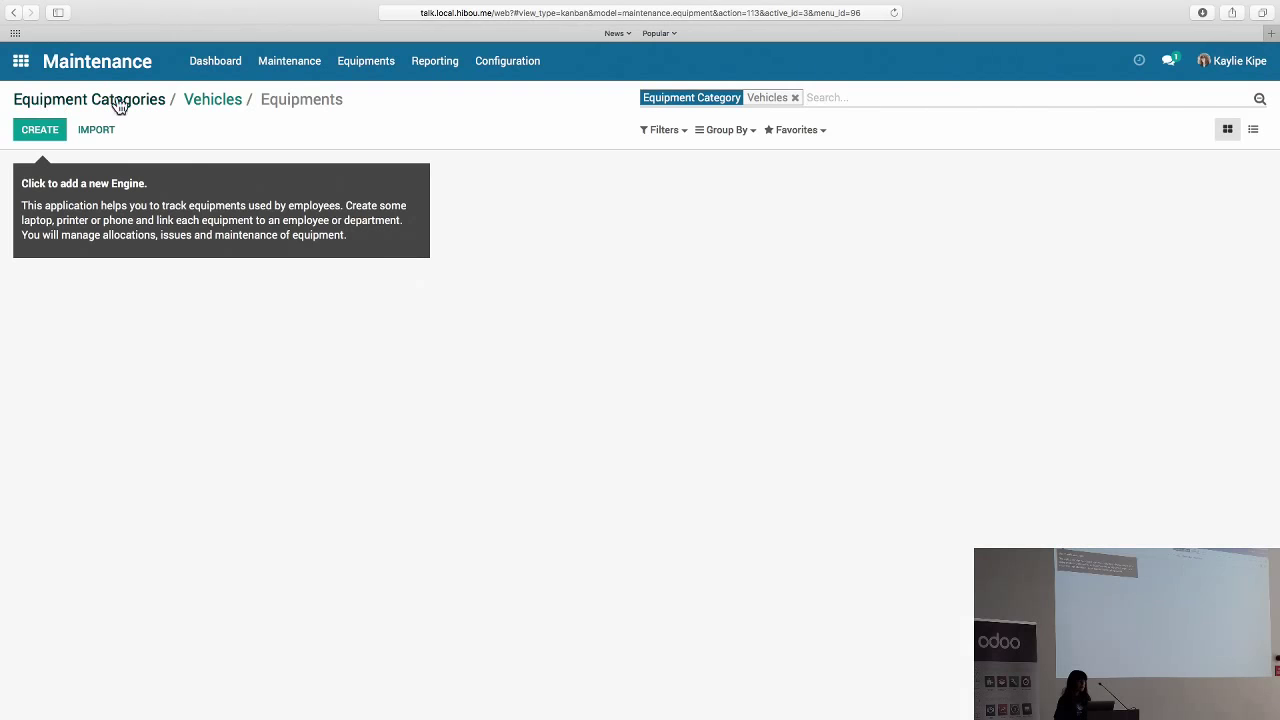
click(36, 130)
text(D)
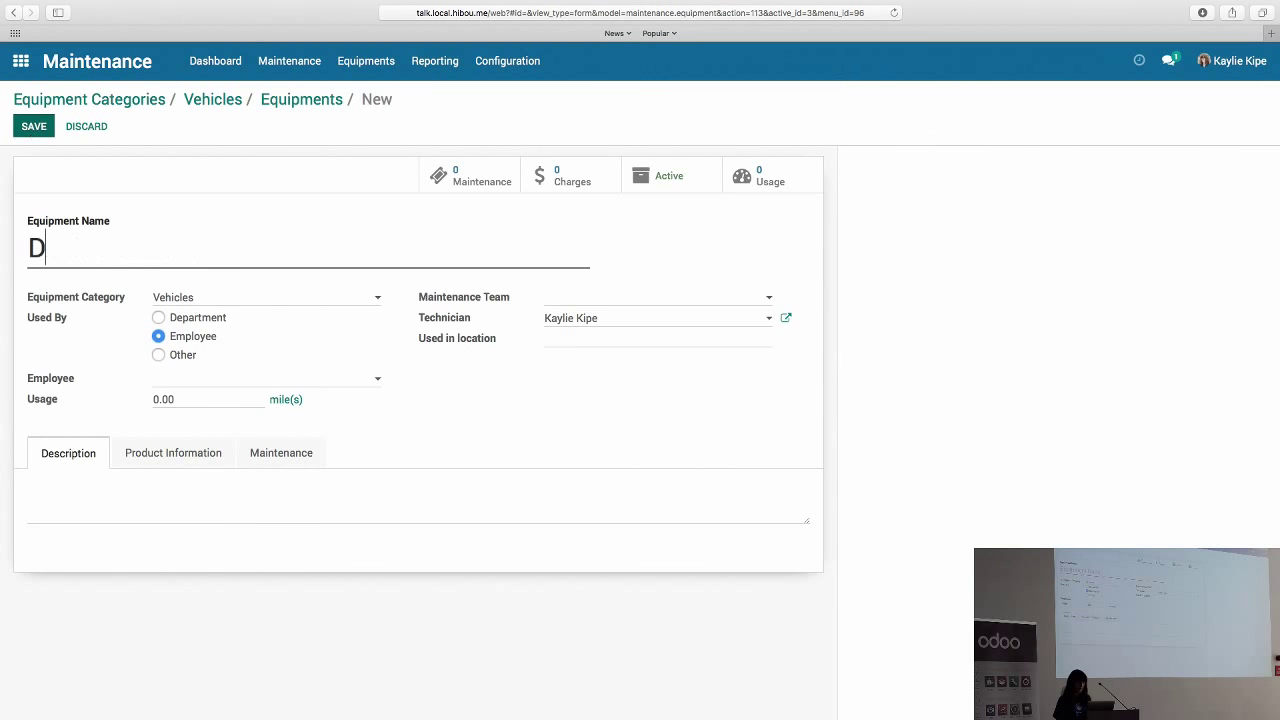
text(elivery Van)
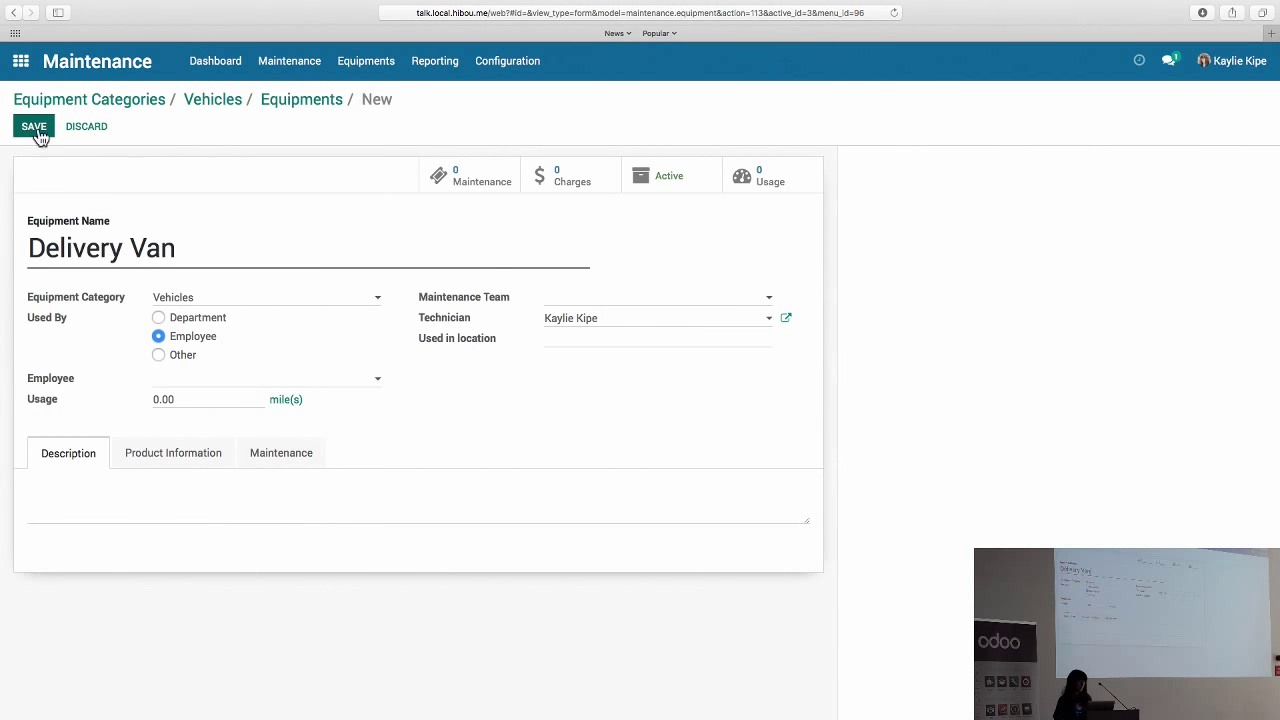
Set the van as used by Other, with its employee, the Administration department, the Vehicle Maintenance team and a usage of 120000 miles.
click(158, 355)
click(265, 378)
click(200, 400)
click(265, 399)
click(200, 421)
click(208, 419)
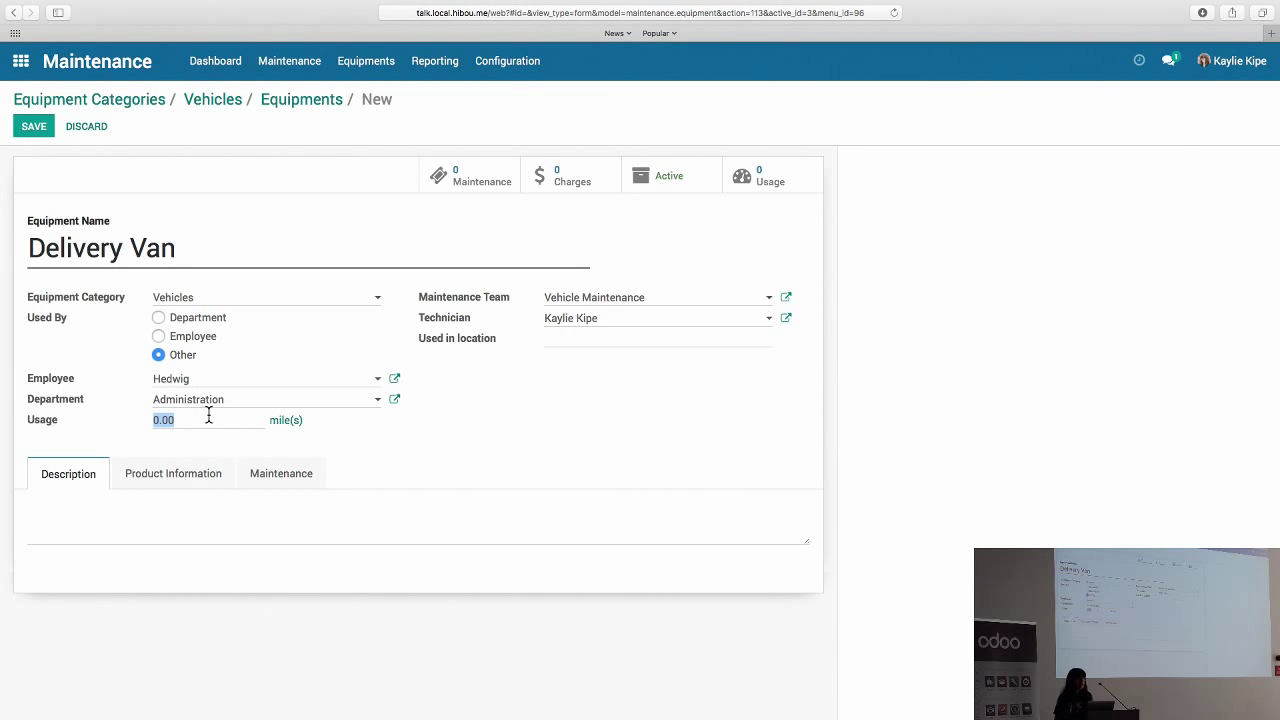
text(120000)
Enter 123VIN790 as the serial number in the van's product information.
click(173, 473)
click(266, 581)
text(123VIN790)
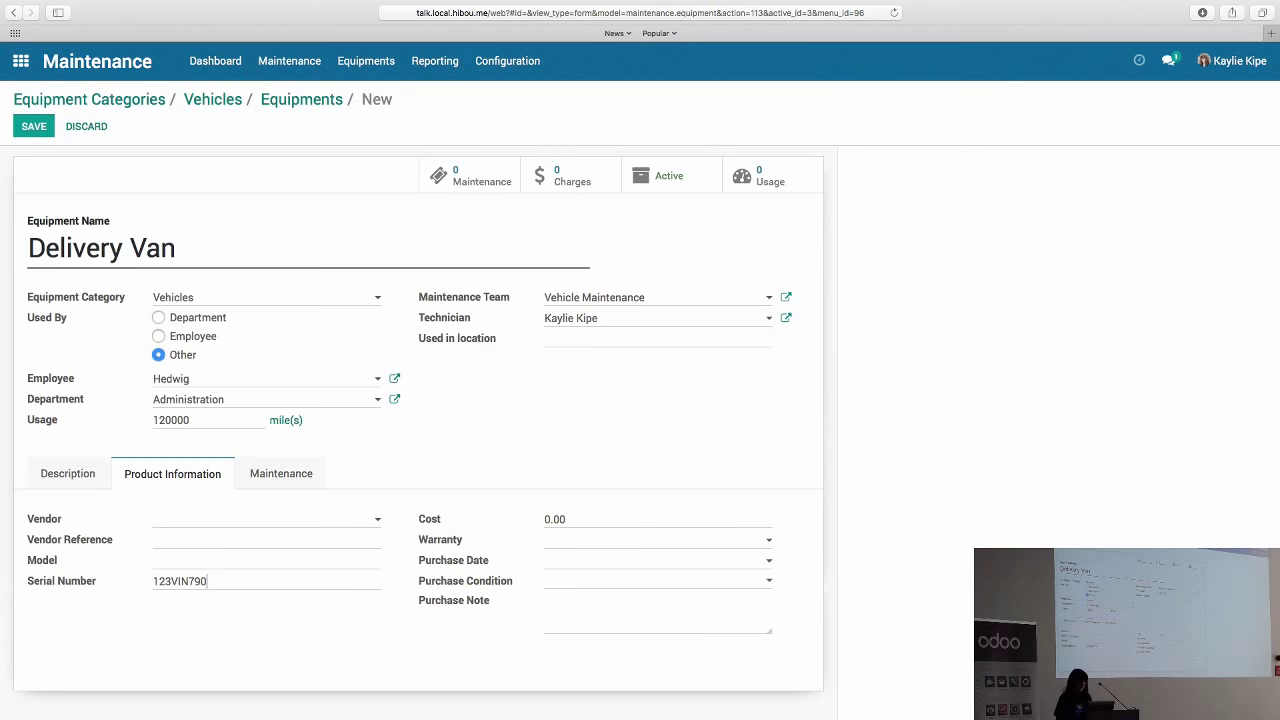
Set the van's preventive maintenance to every 30 days, 2 hours duration and 10000 preventative usage, and save the equipment record.
click(299, 480)
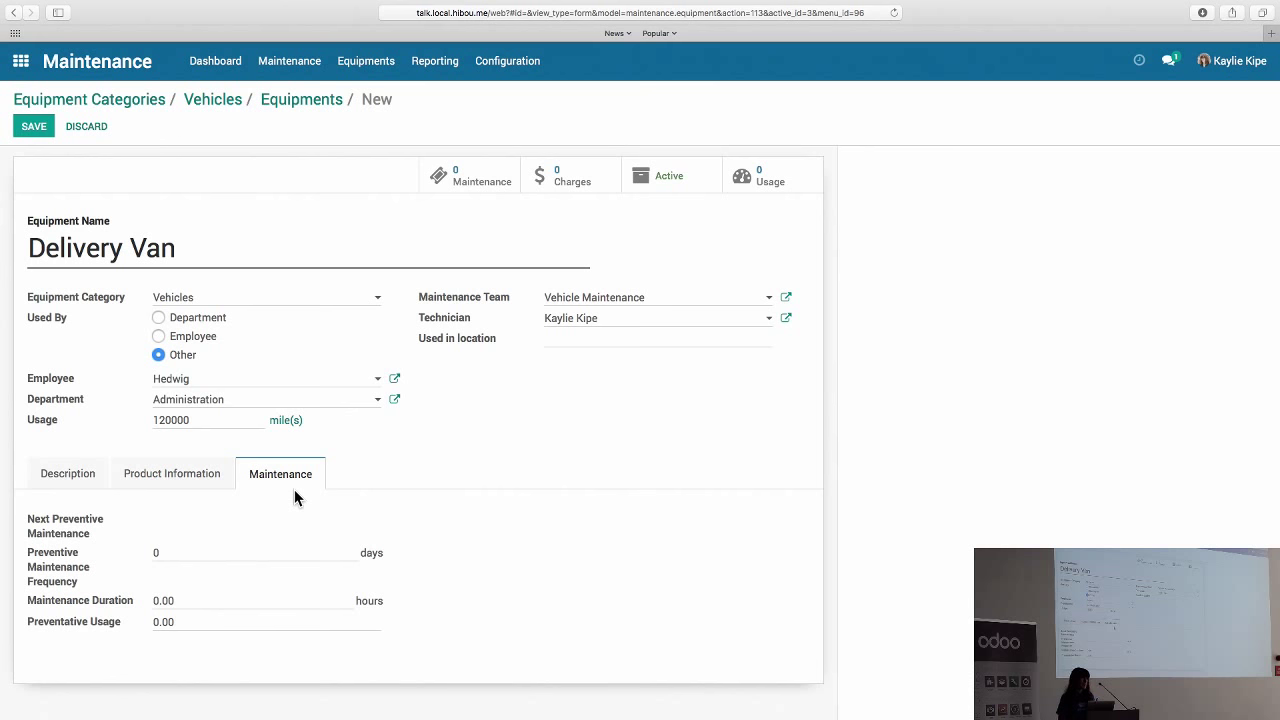
click(261, 556)
text(30)
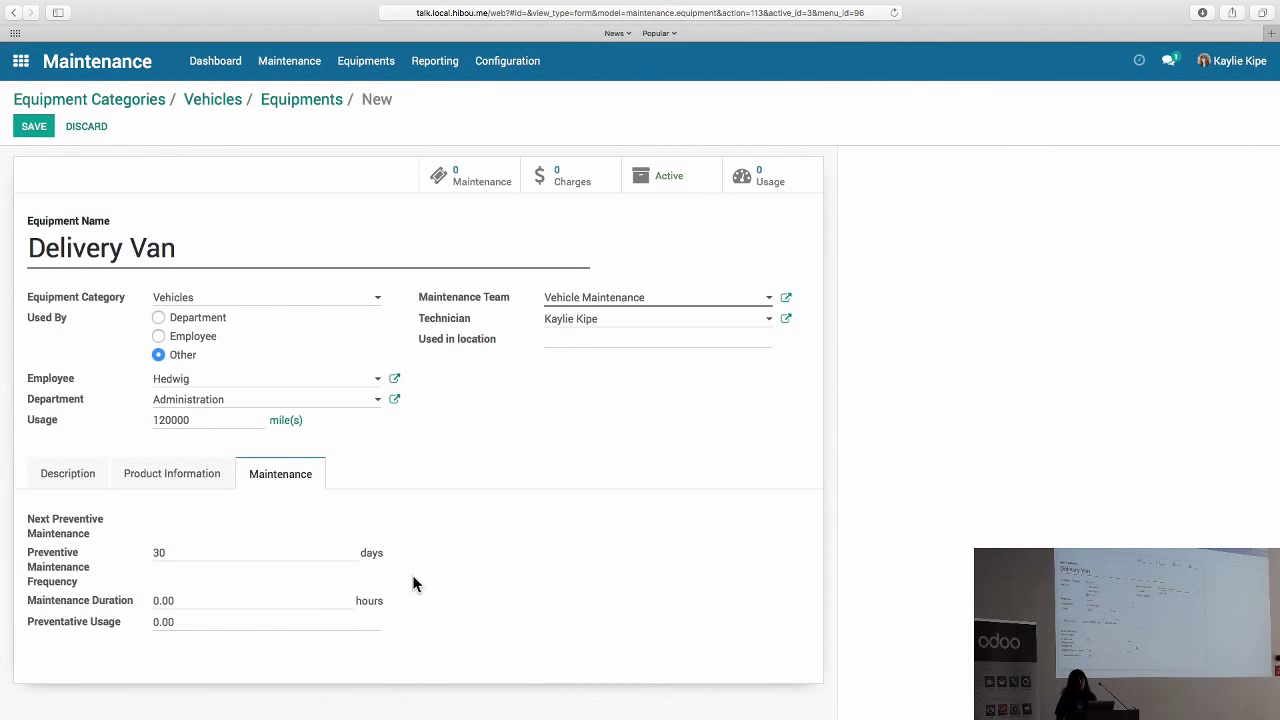
click(200, 600)
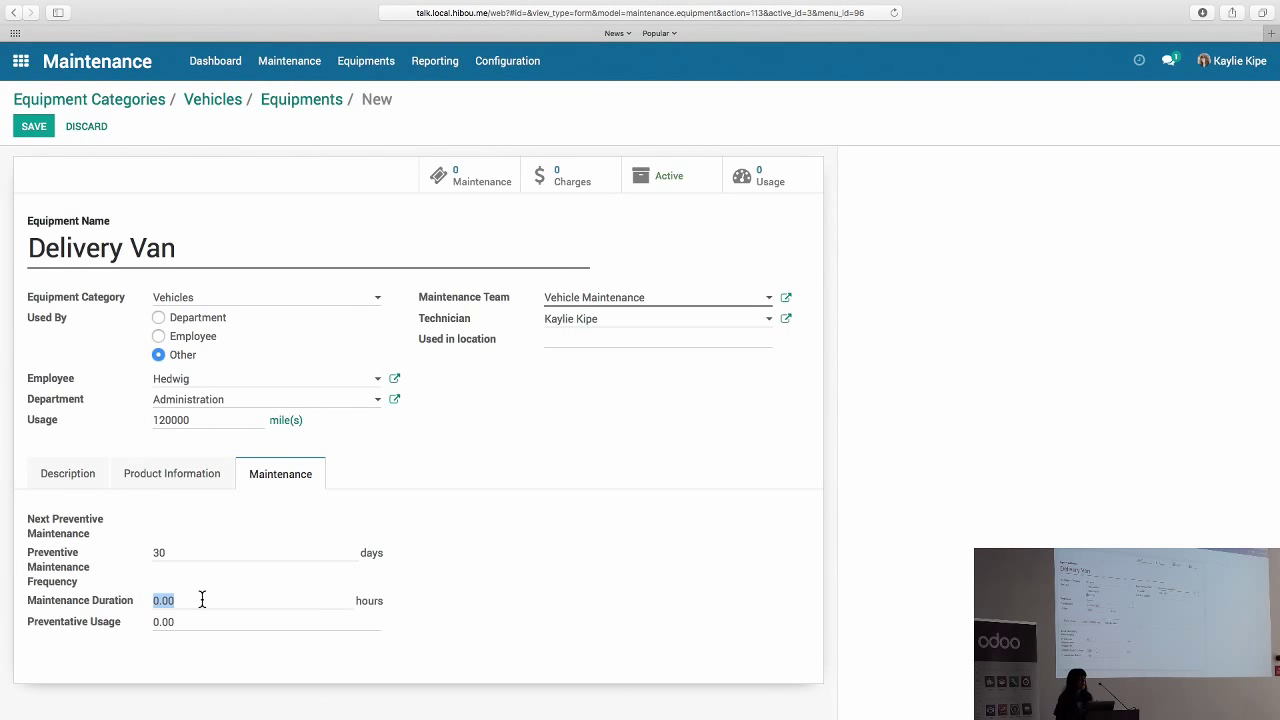
text(2)
click(283, 627)
text(10000)
click(33, 126)
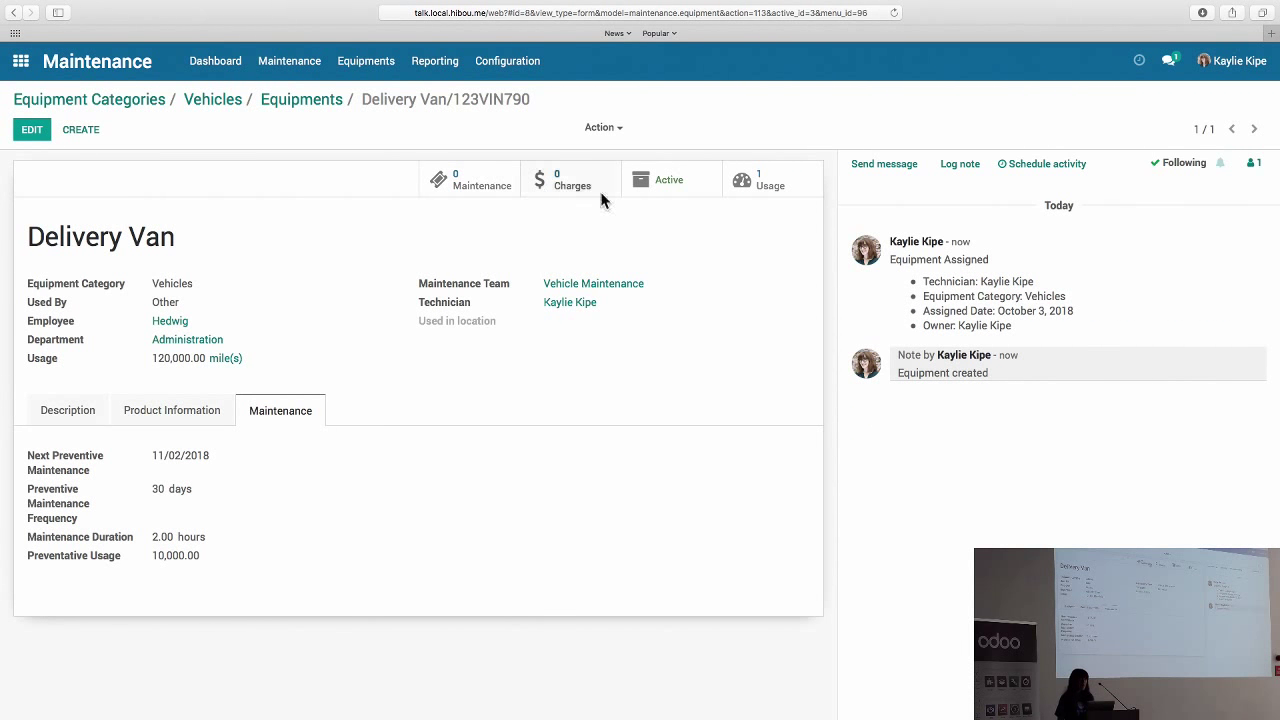
Reassign the delivery van to another employee, save its usage as 135,000 miles, and review its usage log.
click(800, 170)
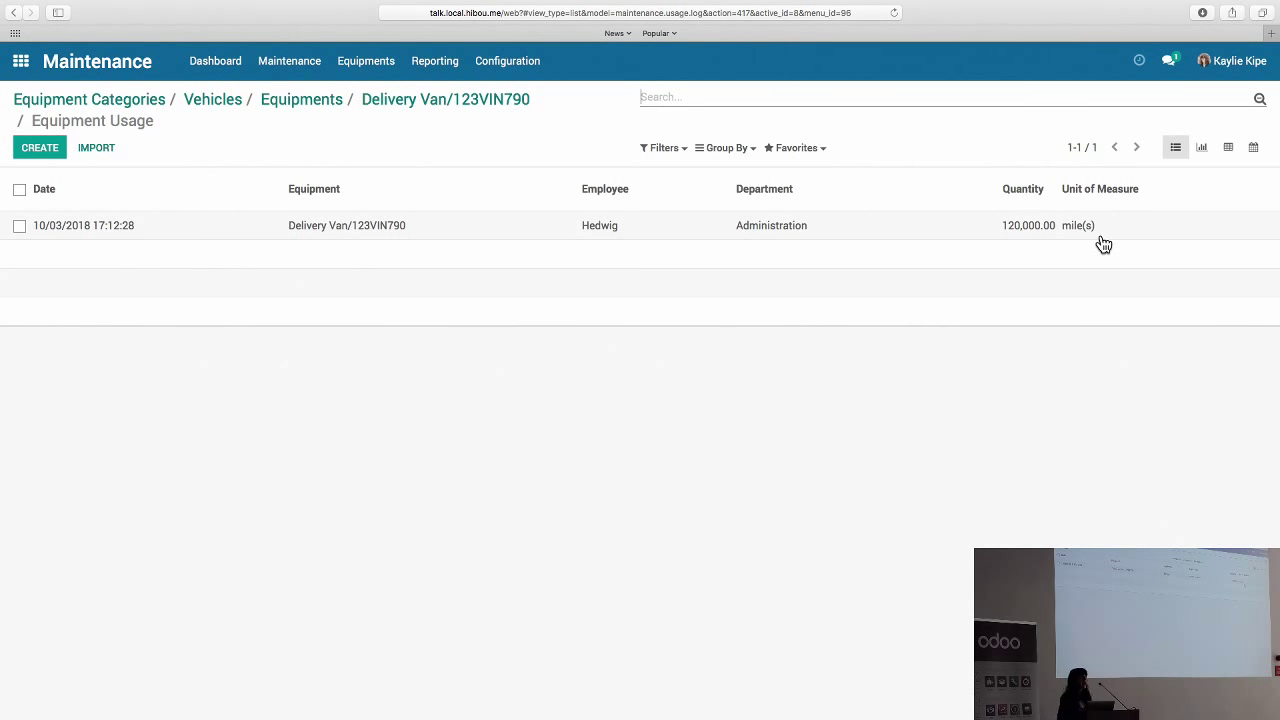
click(445, 99)
click(34, 126)
click(166, 420)
text(35,000.00)
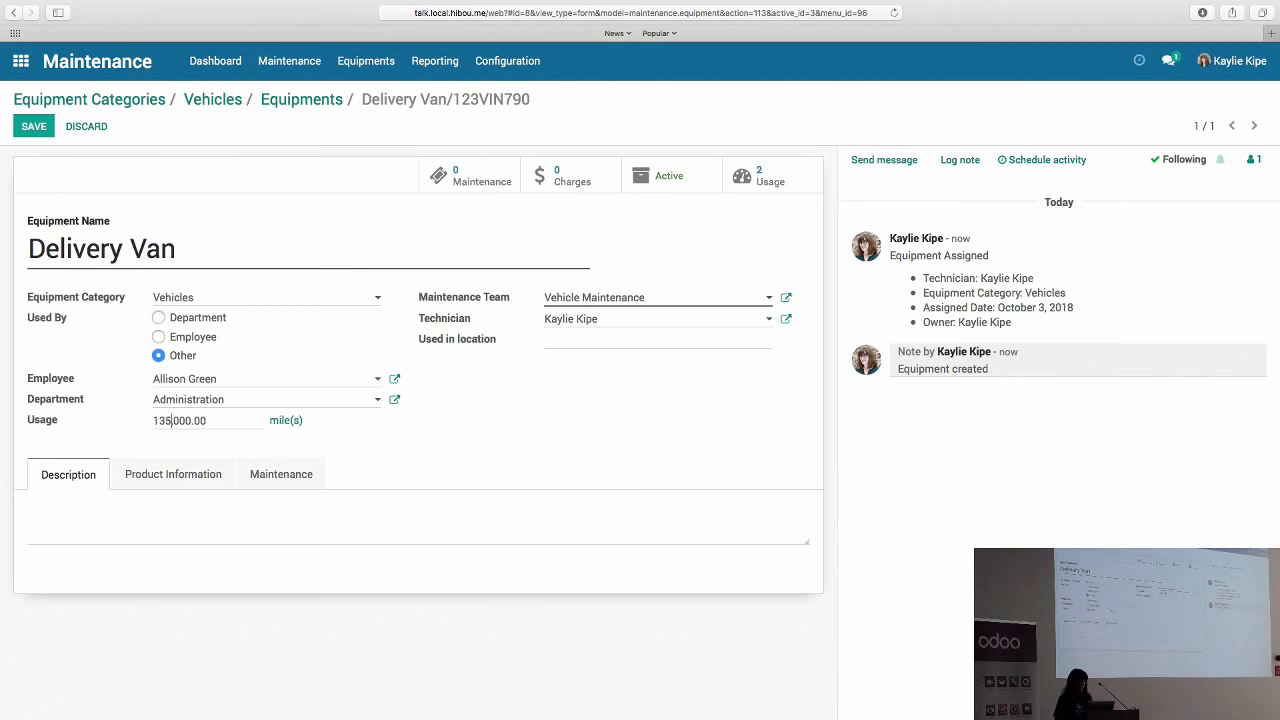
click(31, 132)
click(770, 178)
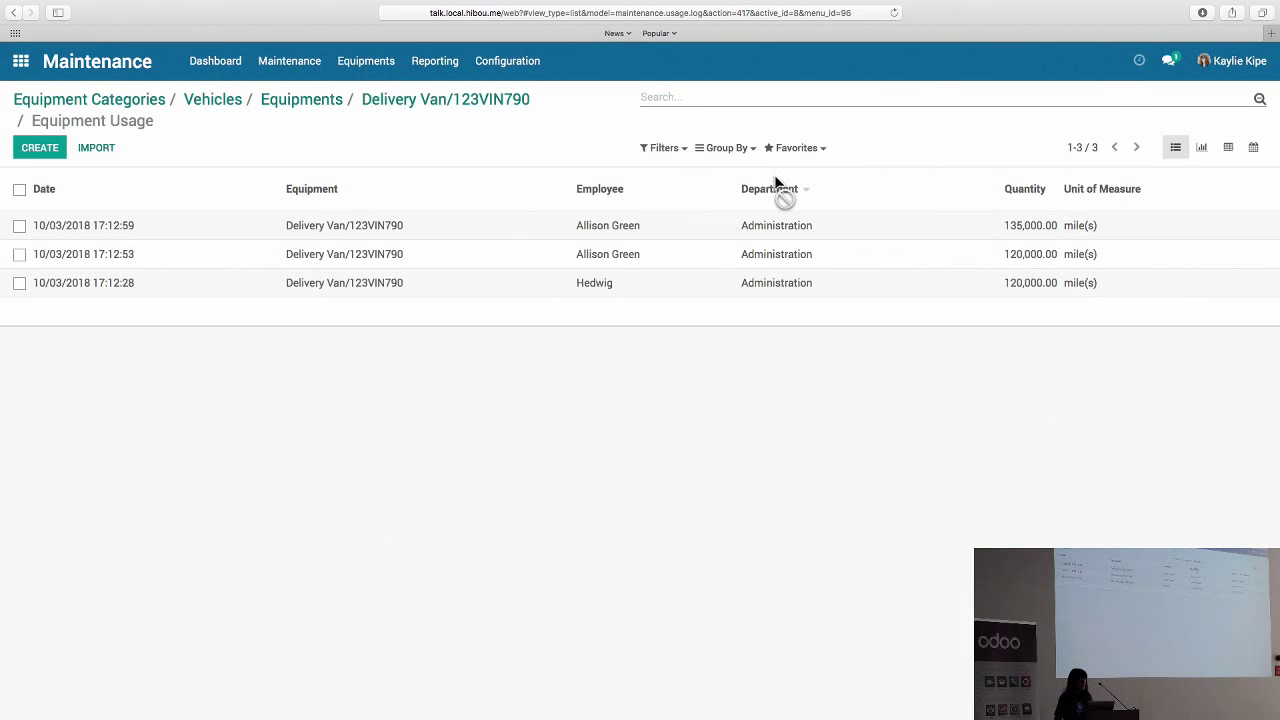
Open the van's preventive maintenance request and set its department to Administration and billing project to Operations.
click(445, 99)
click(486, 180)
click(120, 245)
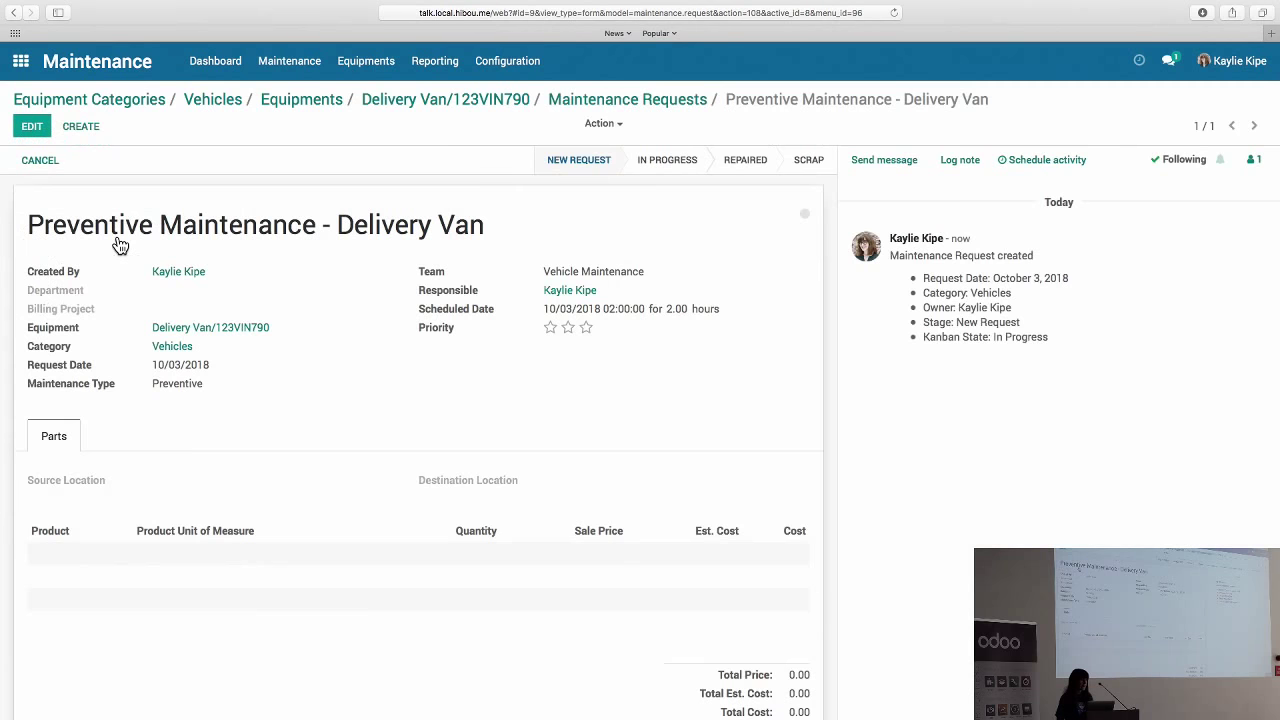
click(31, 132)
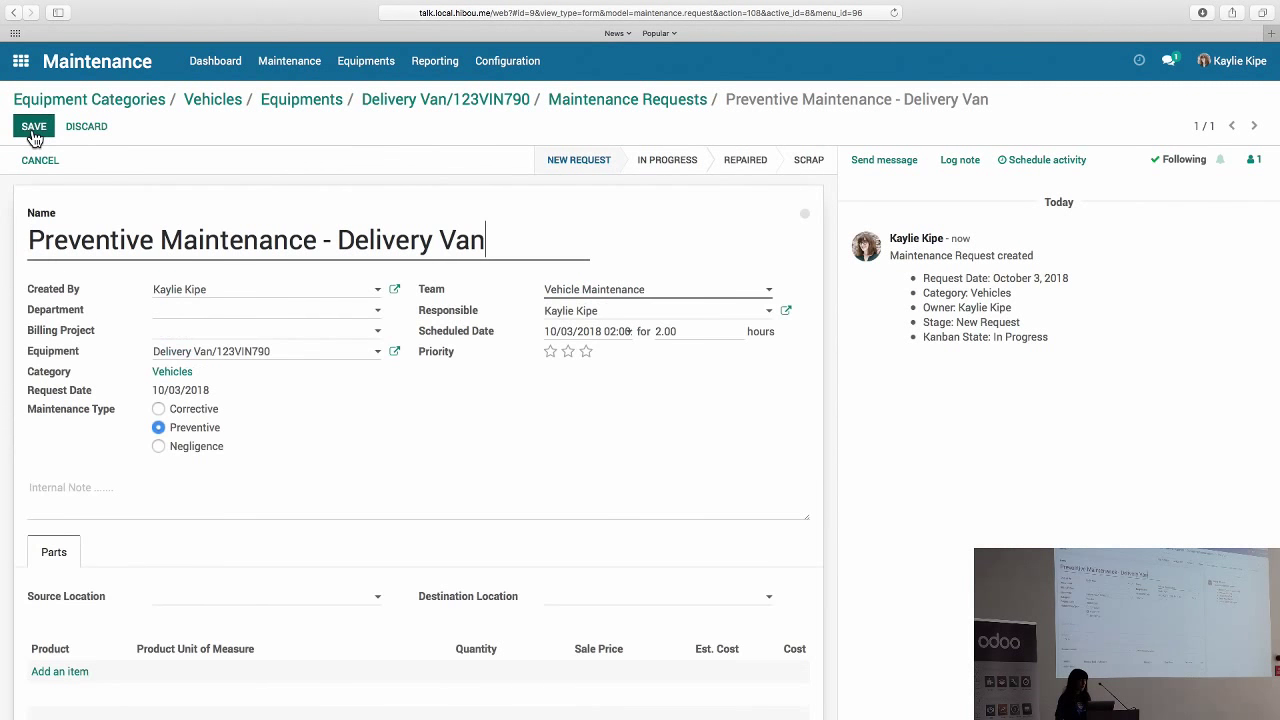
click(267, 314)
click(203, 332)
Route the request's parts from WH/Stock to Virtual Locations/Inventory adjustment, save it, and move it to In Progress.
scroll(556, 426, down, 2)
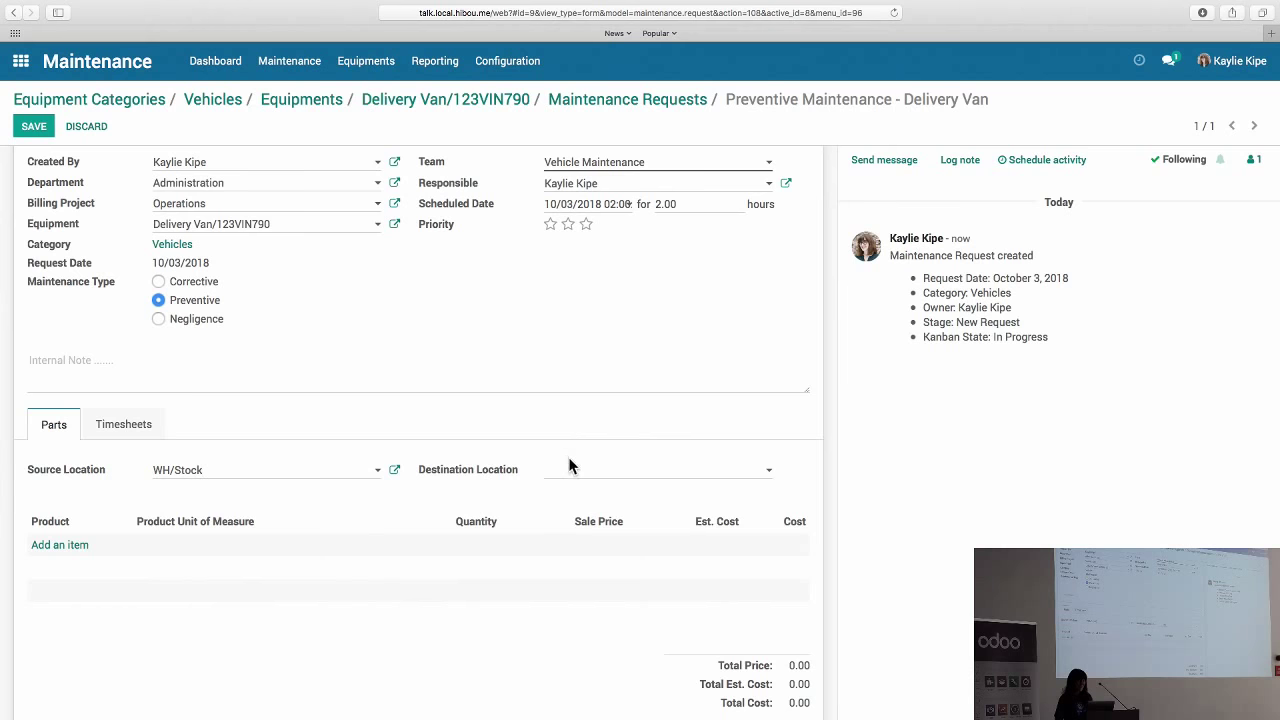
click(571, 470)
text(inv)
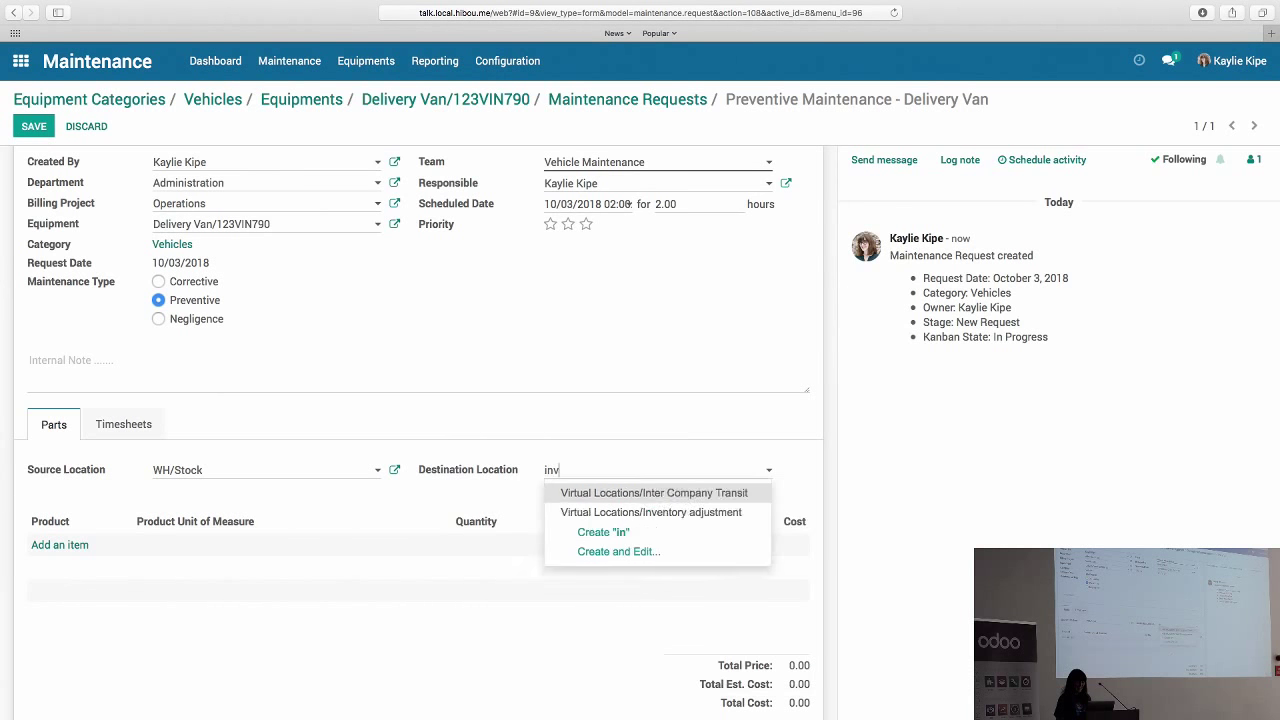
key(Return)
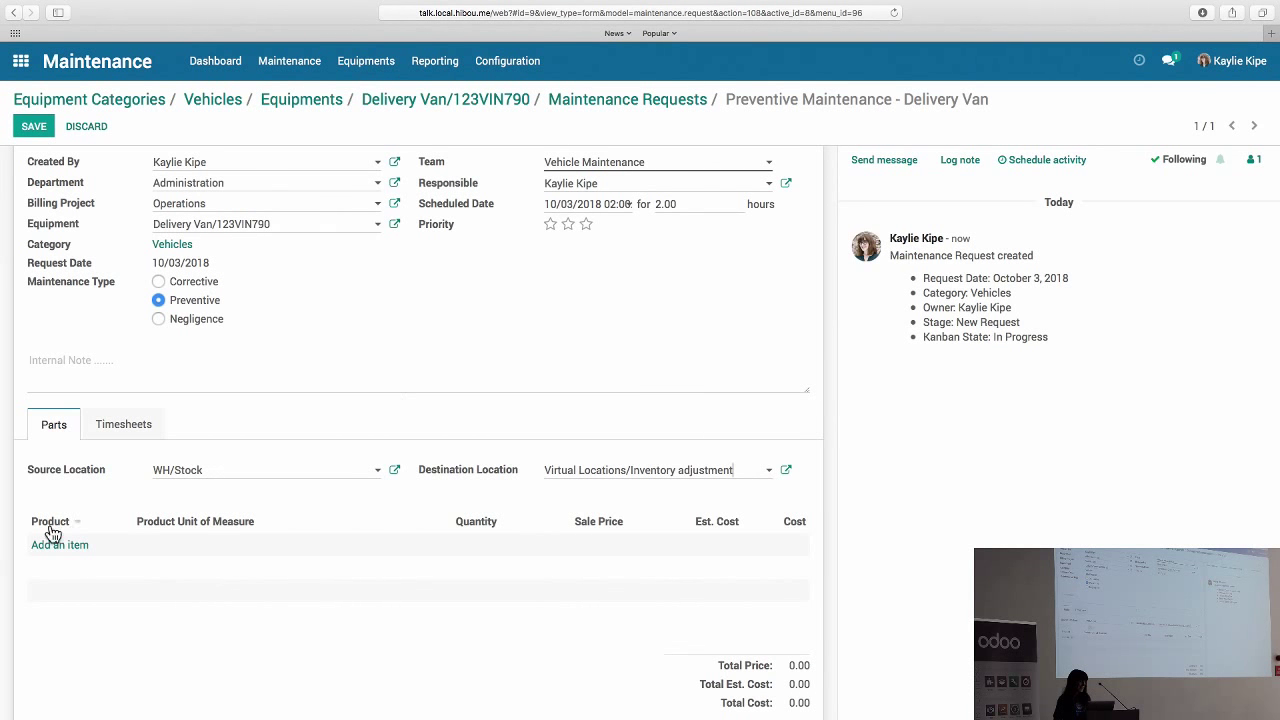
click(123, 424)
click(33, 126)
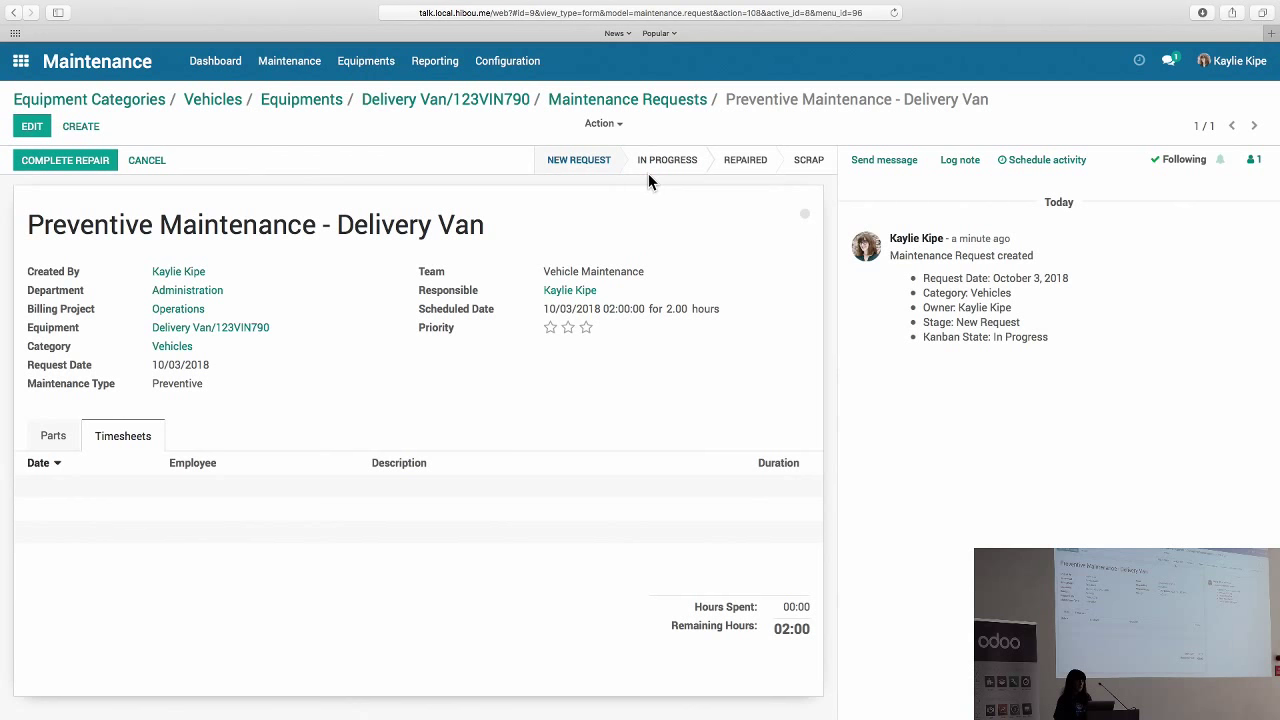
click(660, 160)
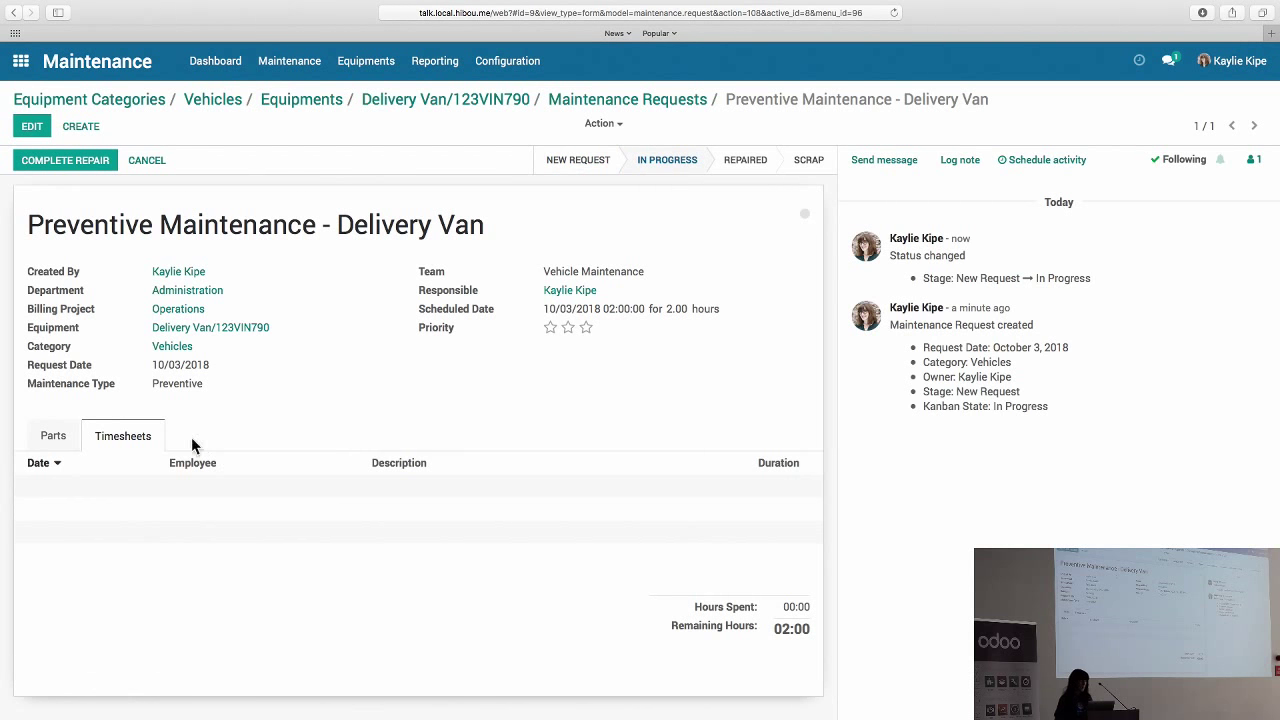
Log a 0:15 timesheet entry described as "Changed oil" on the preventive maintenance request and save it.
click(33, 126)
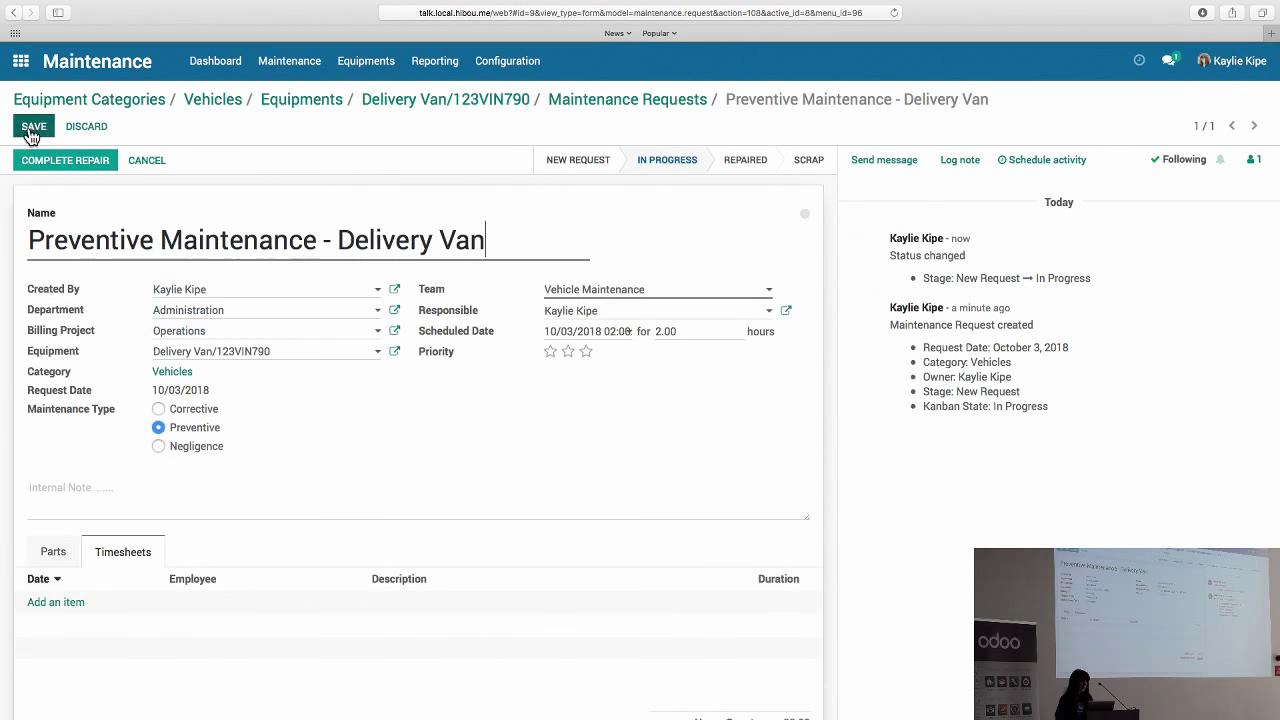
click(75, 612)
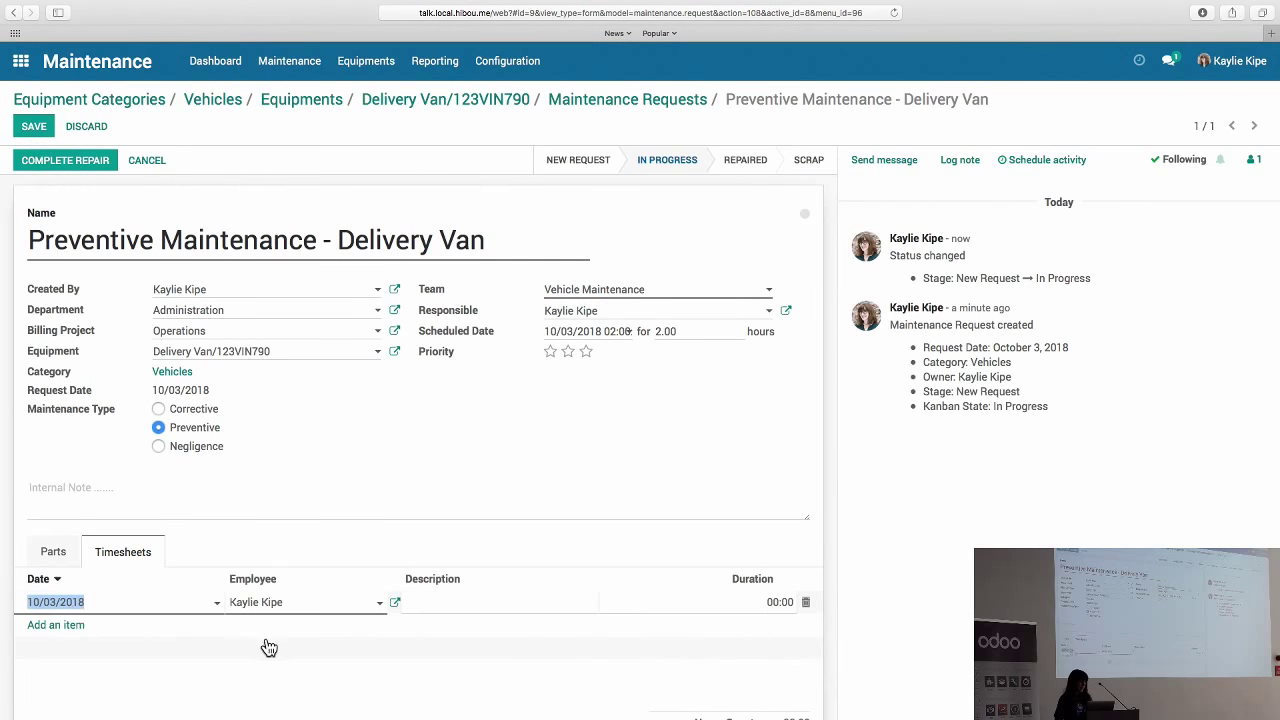
scroll(263, 646, down, 1)
click(455, 567)
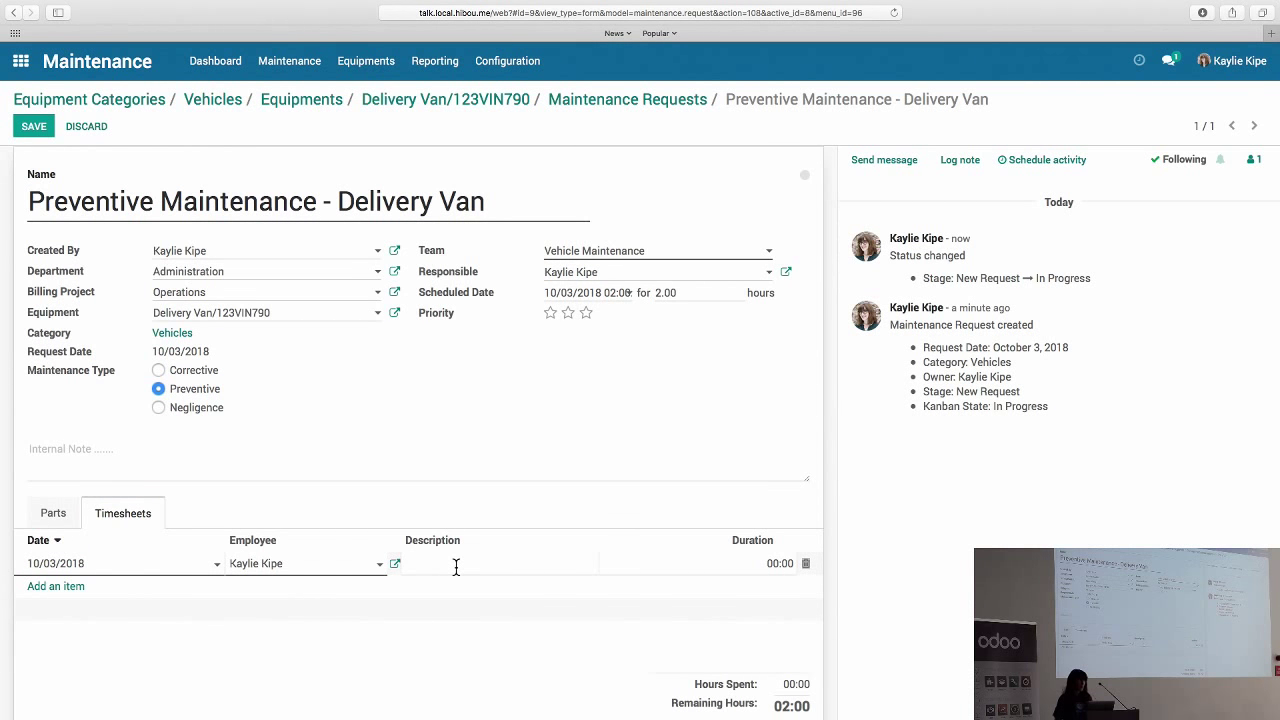
text(Changed oil)
key(Tab)
key(BackSpace)
text(0:15)
click(46, 138)
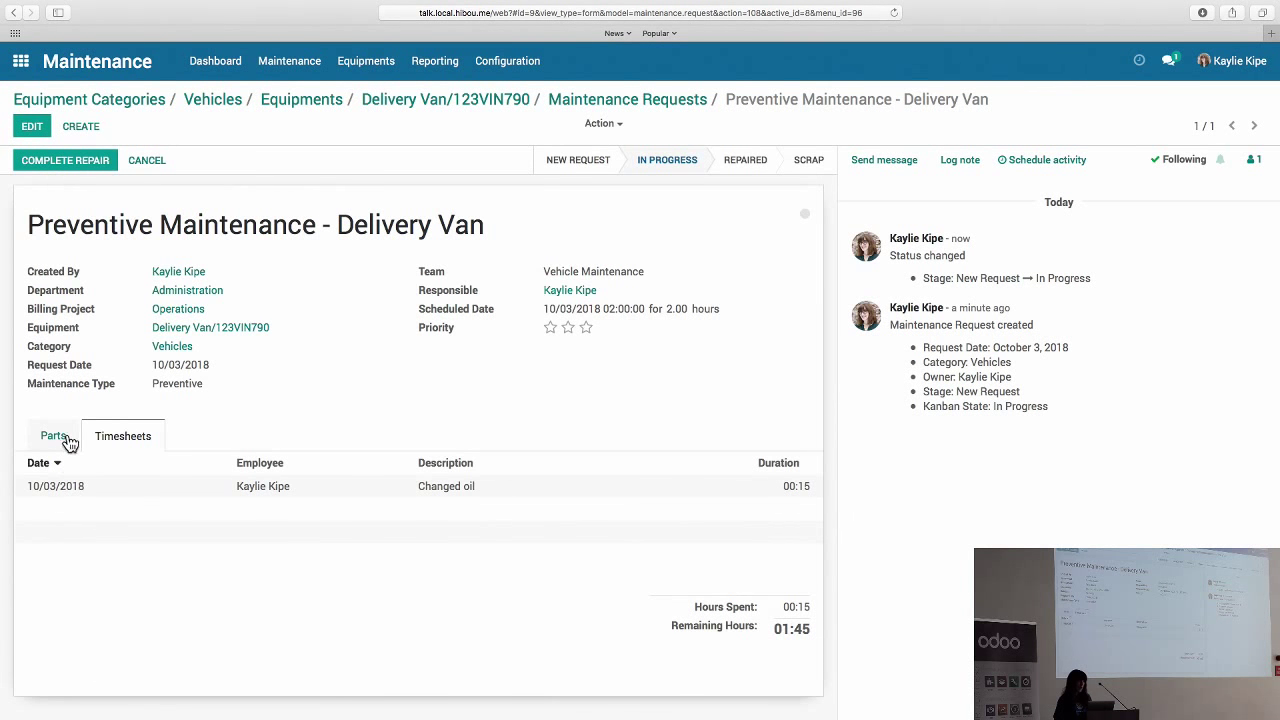
Add one Mixer Motor and one Air Filter to the request's parts and complete the Mixer Motor line.
click(54, 436)
click(738, 557)
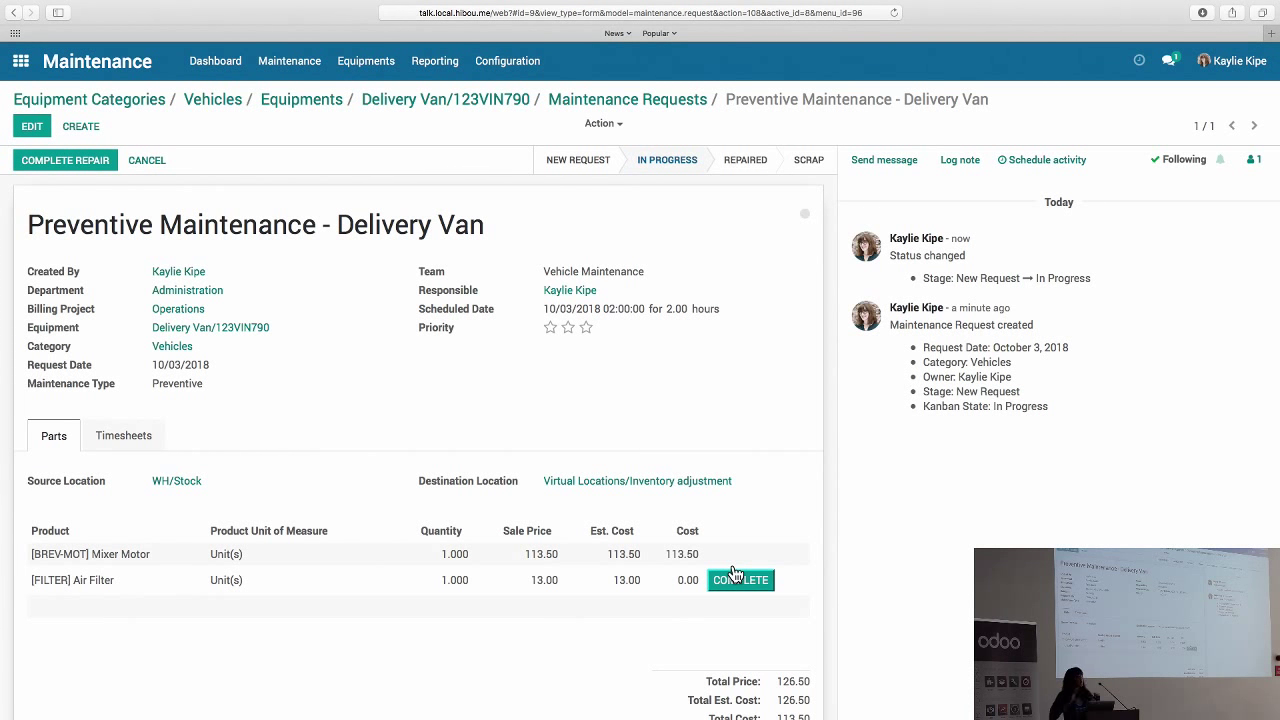
Reopen the delivery van request, log a 0:30 "Changed air filter" timesheet entry, and move the request to Repaired.
click(289, 61)
click(320, 92)
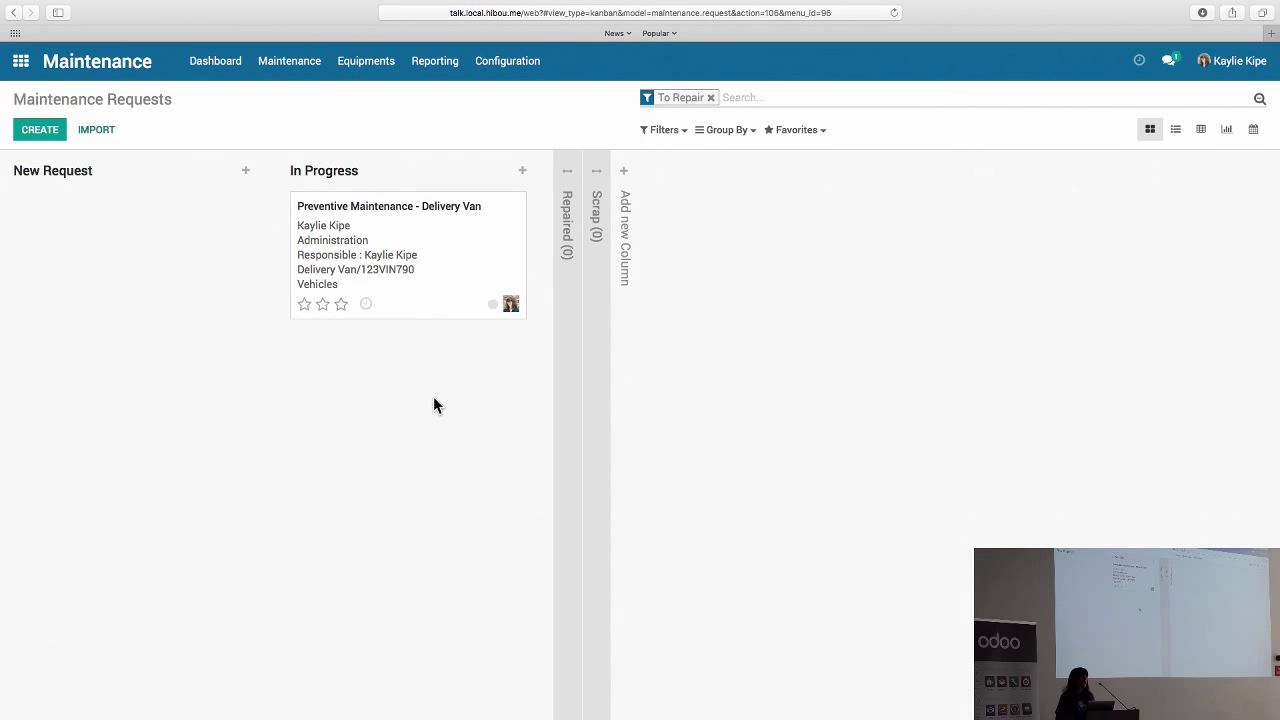
click(400, 250)
click(32, 126)
click(34, 126)
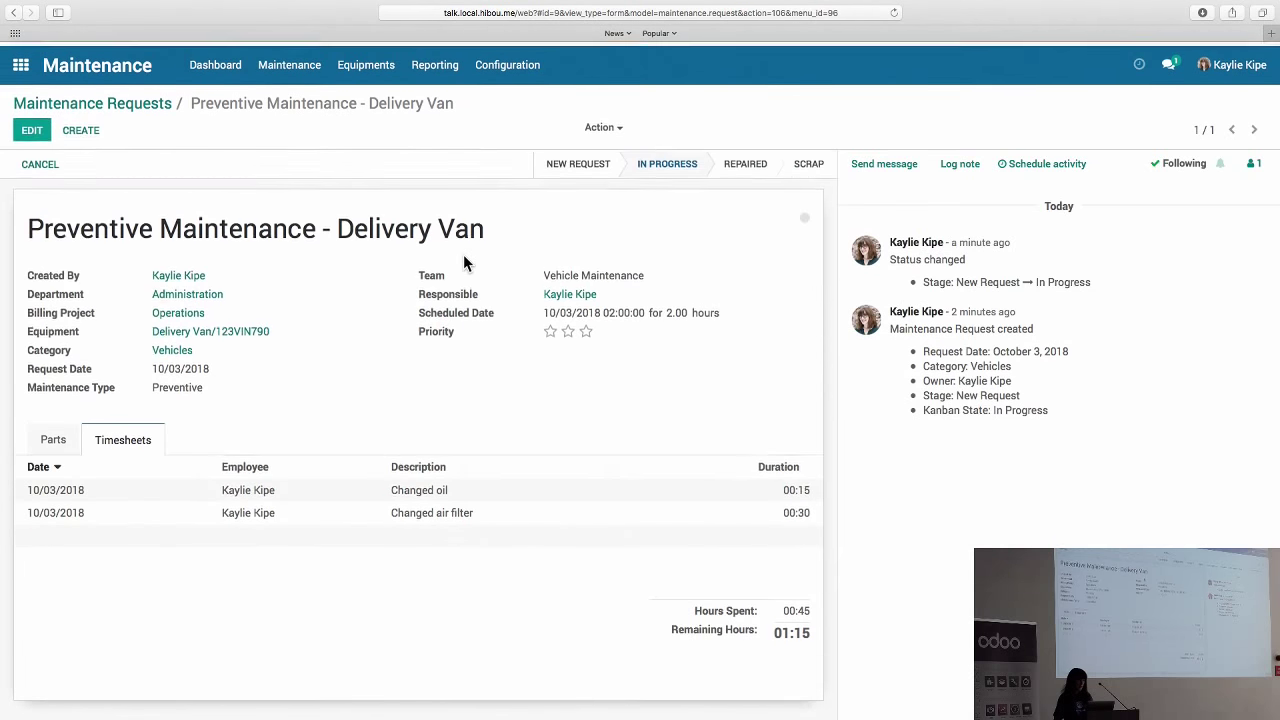
click(735, 168)
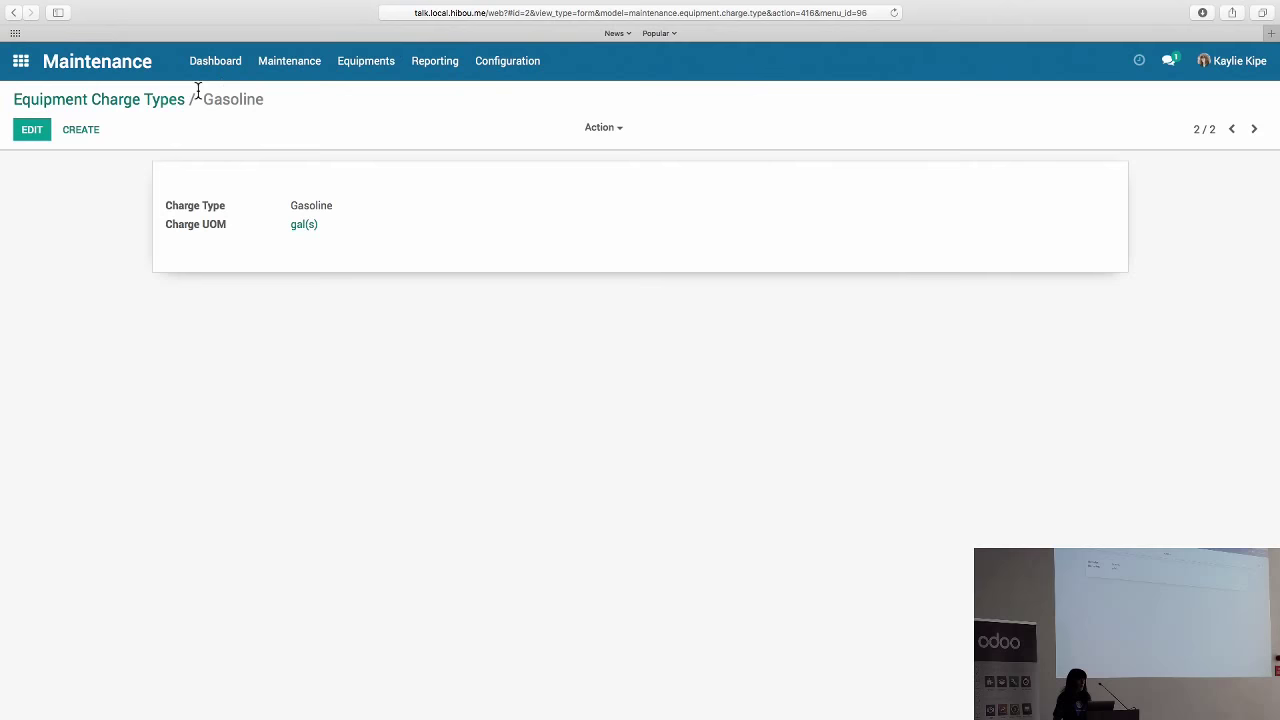
Record and save a Gasoline charge for the Delivery Van with 10 gallons, amount 32.00 and description "Ran out of gas".
click(367, 61)
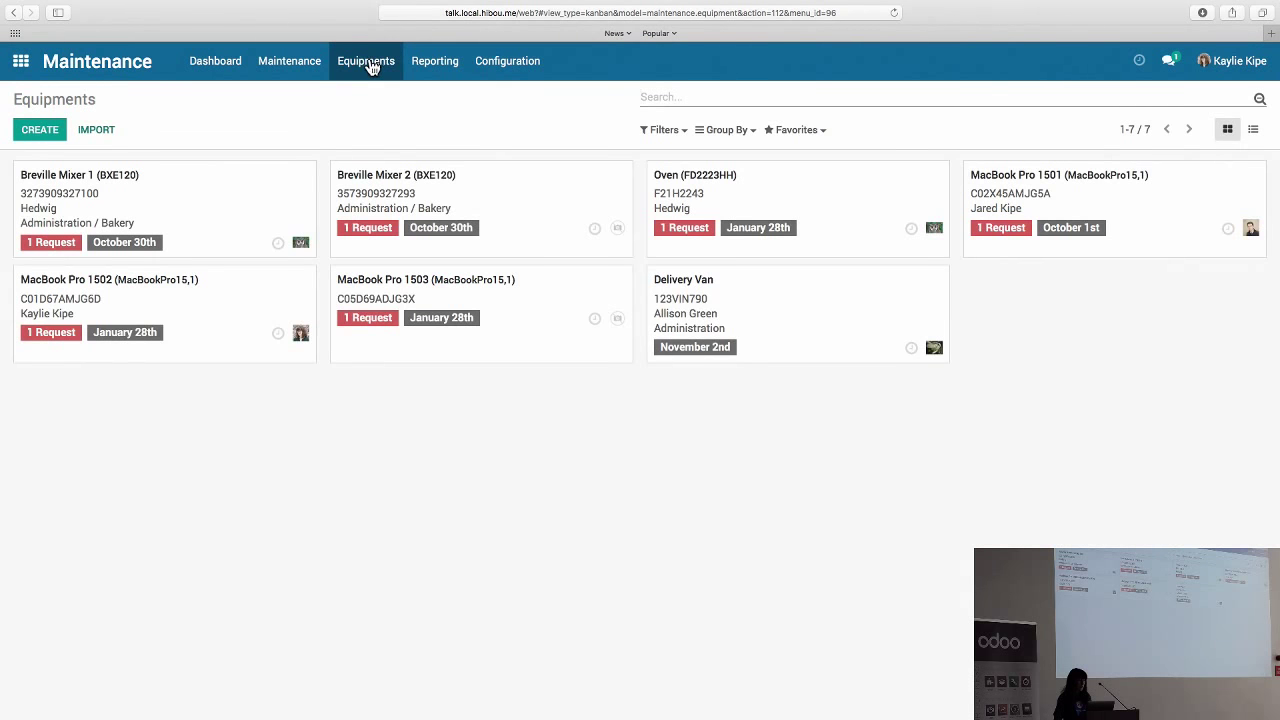
click(733, 310)
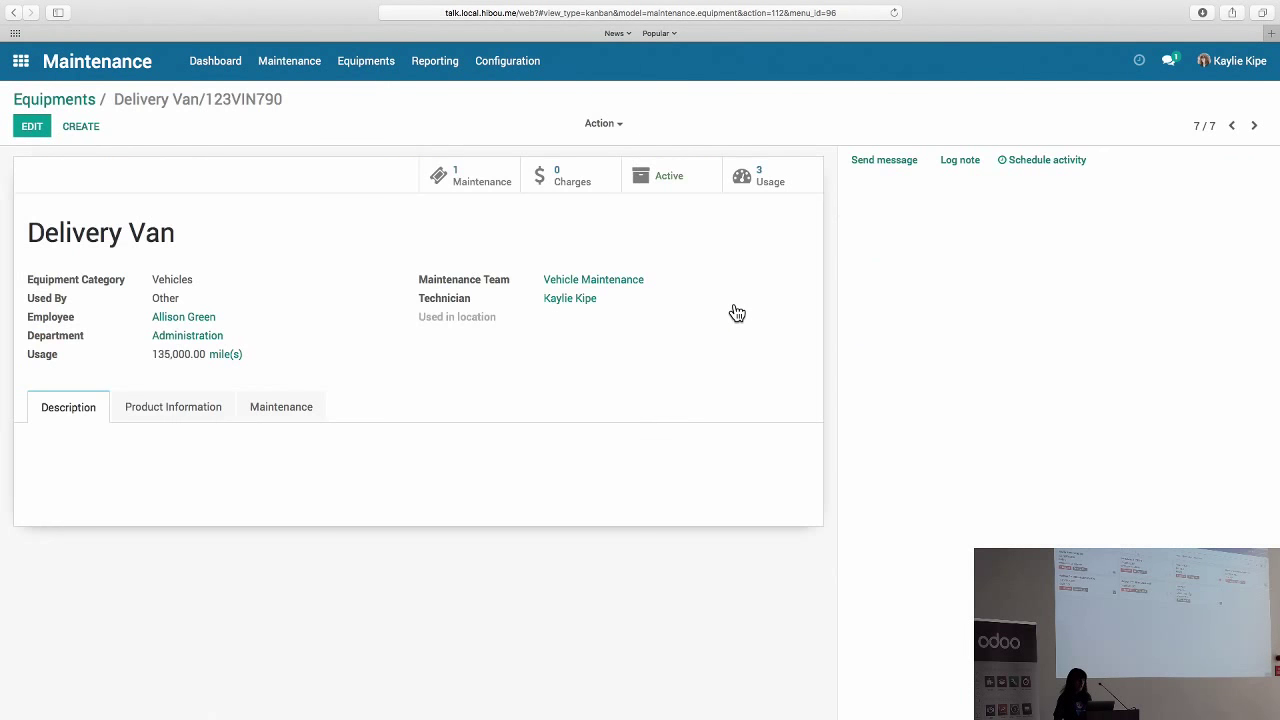
click(580, 188)
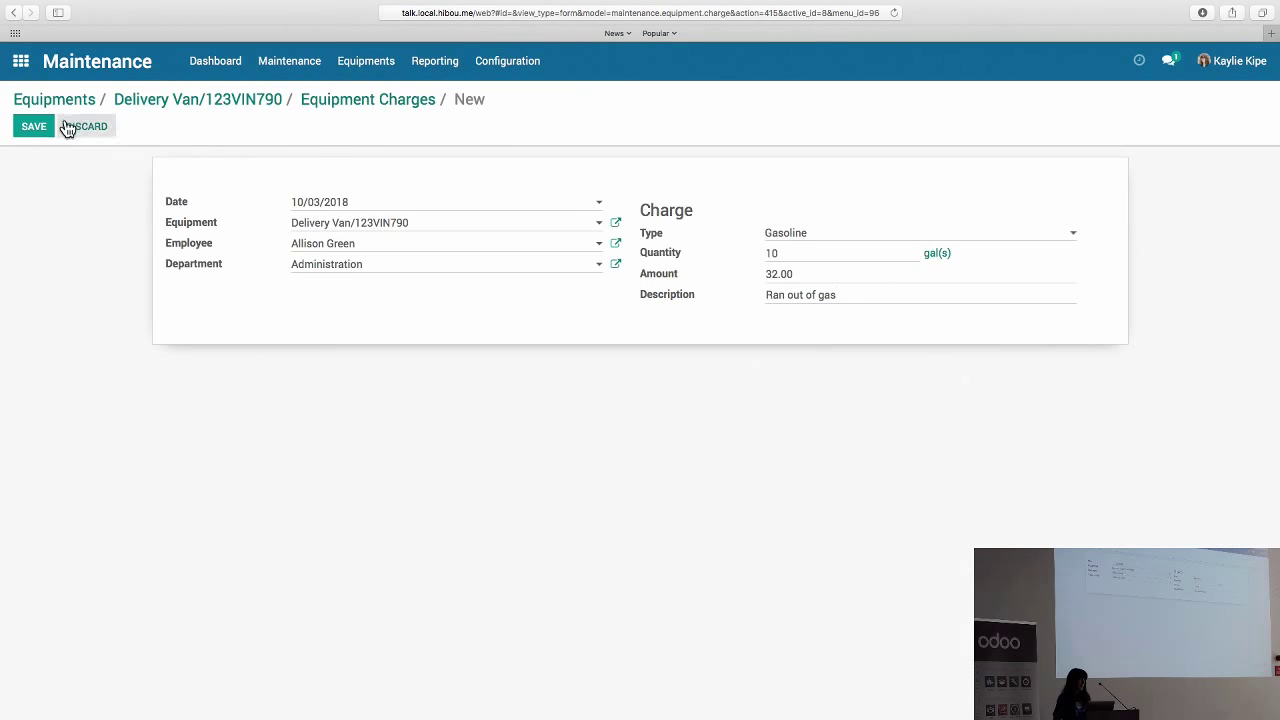
click(34, 127)
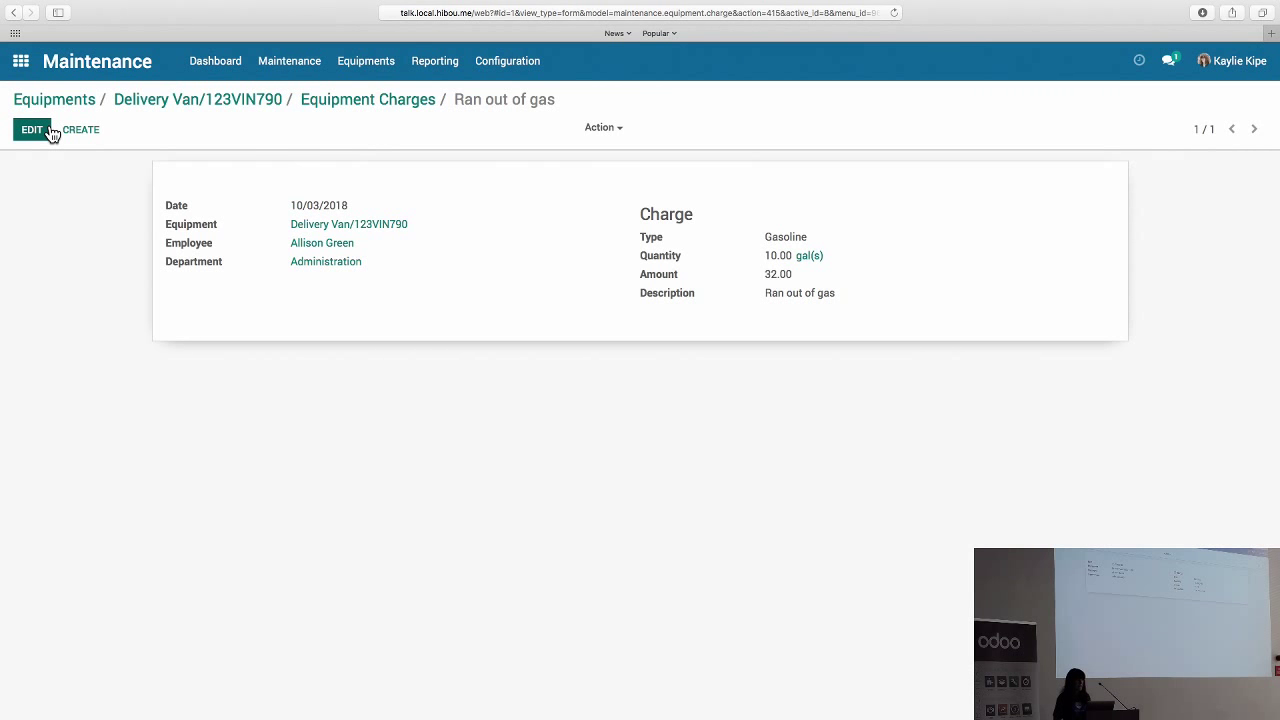
Return to the van's equipment charges and group them by charge type.
click(430, 102)
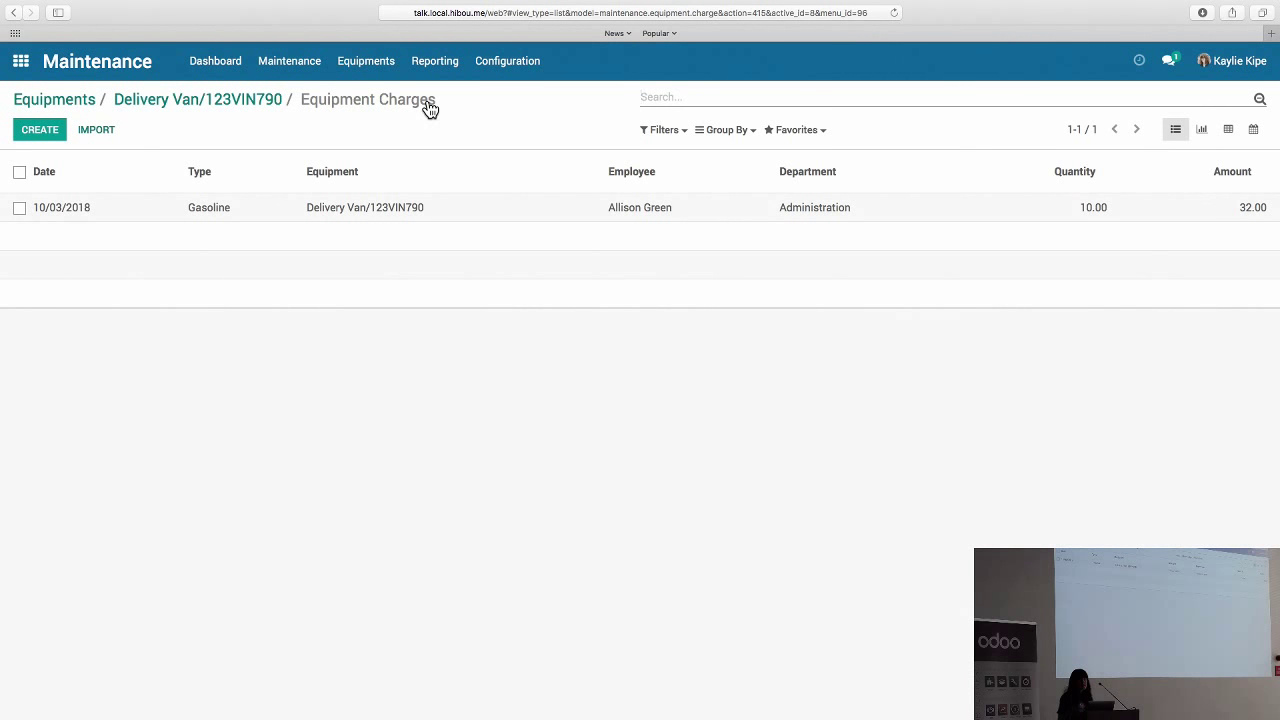
click(710, 132)
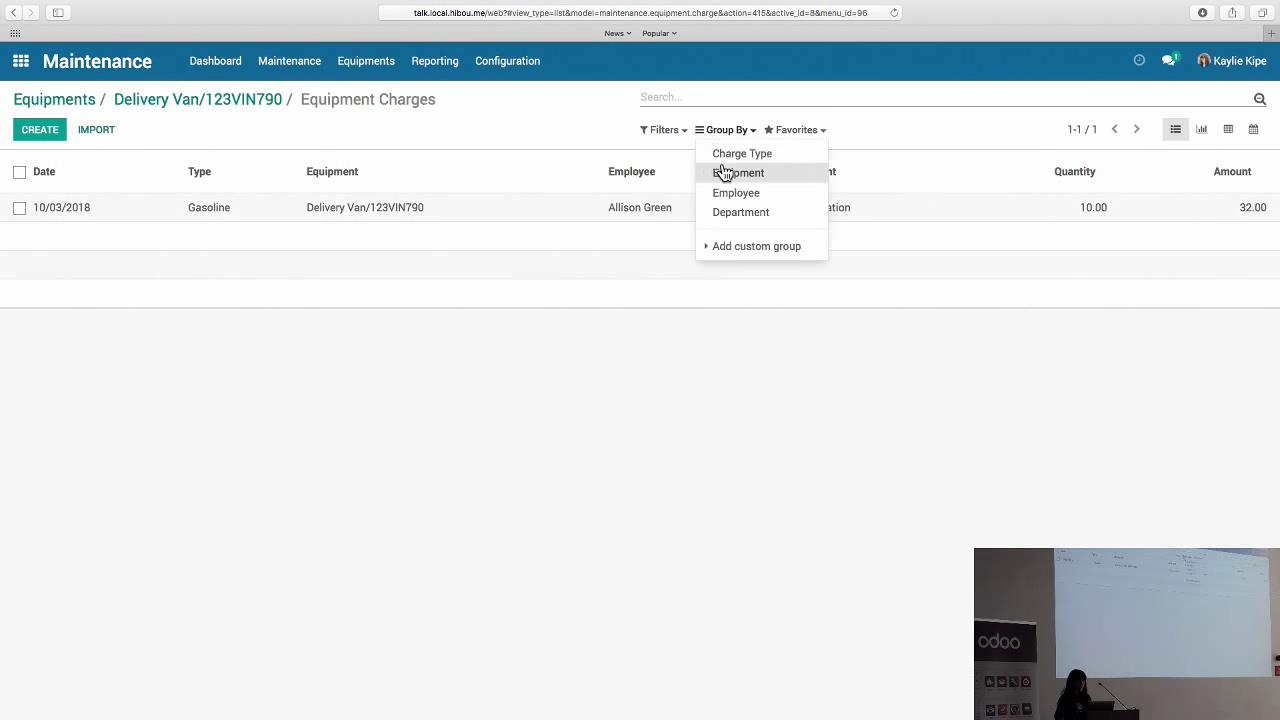
click(742, 153)
click(538, 112)
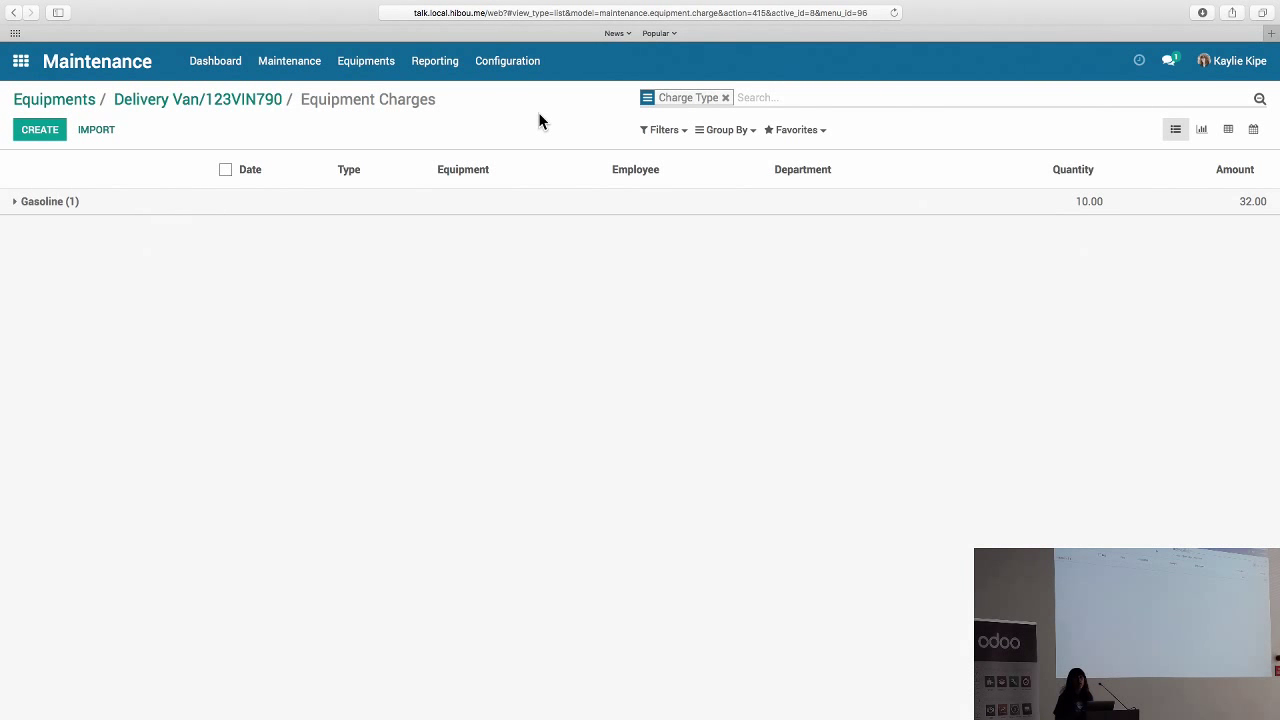
Open the Equipment Usage report covering all equipment.
click(366, 61)
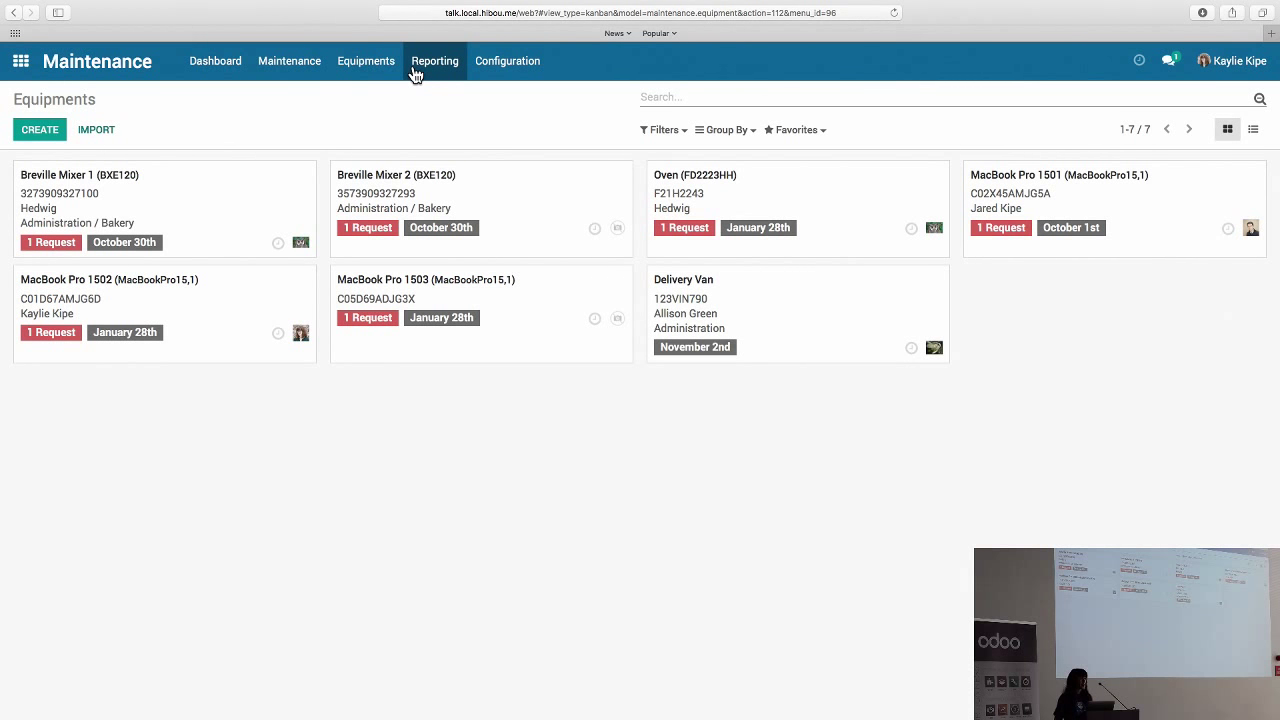
click(416, 75)
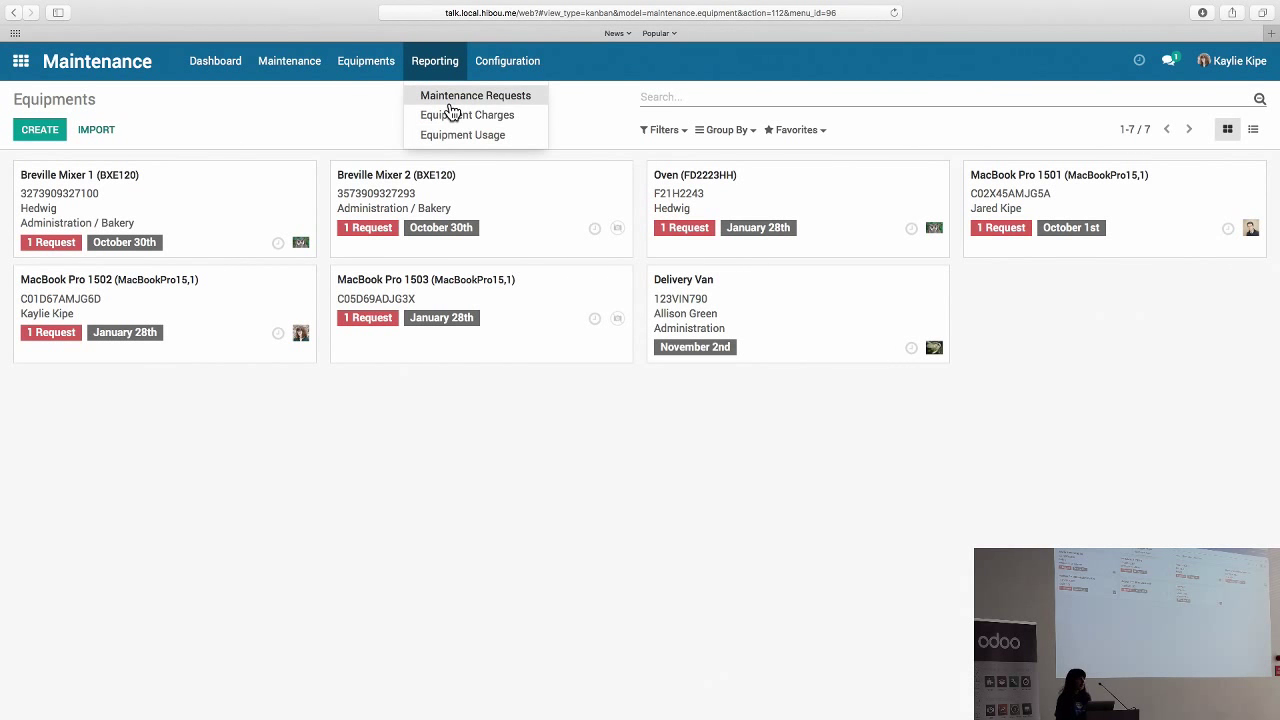
click(462, 134)
Switch to the Project app and examine the hours and profitability in the Operations project's overview.
click(20, 61)
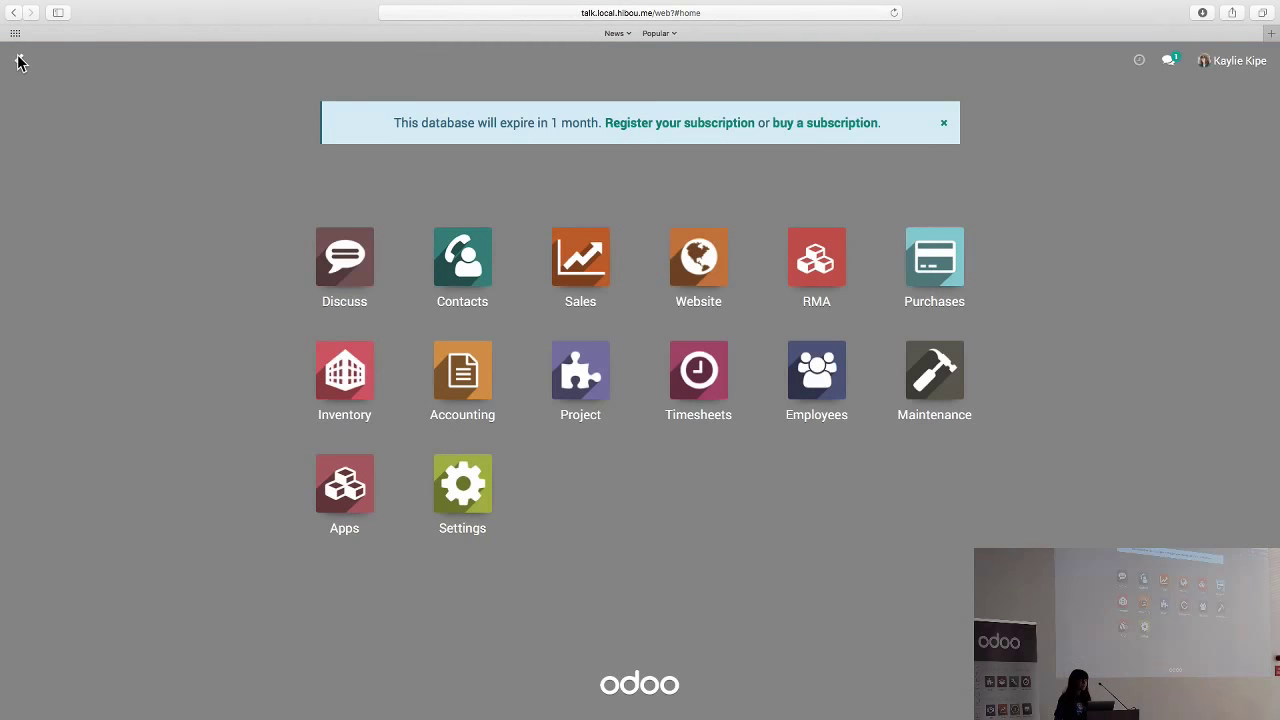
click(592, 345)
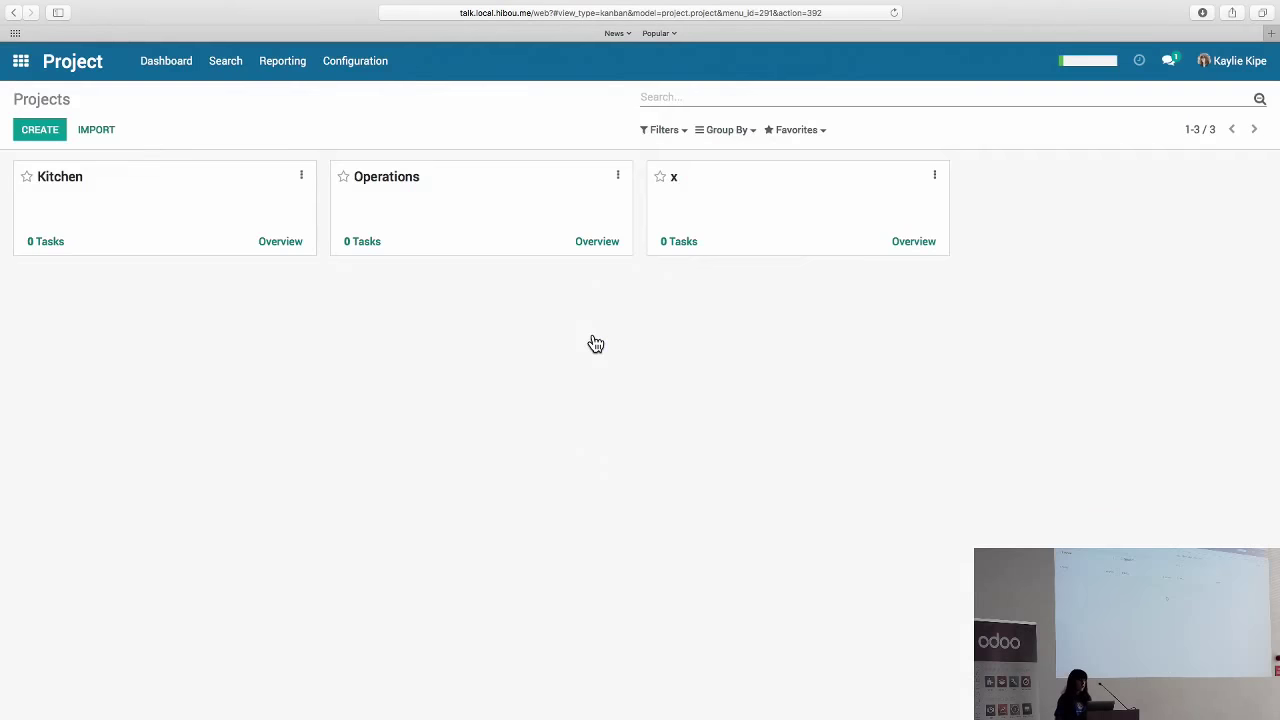
click(615, 248)
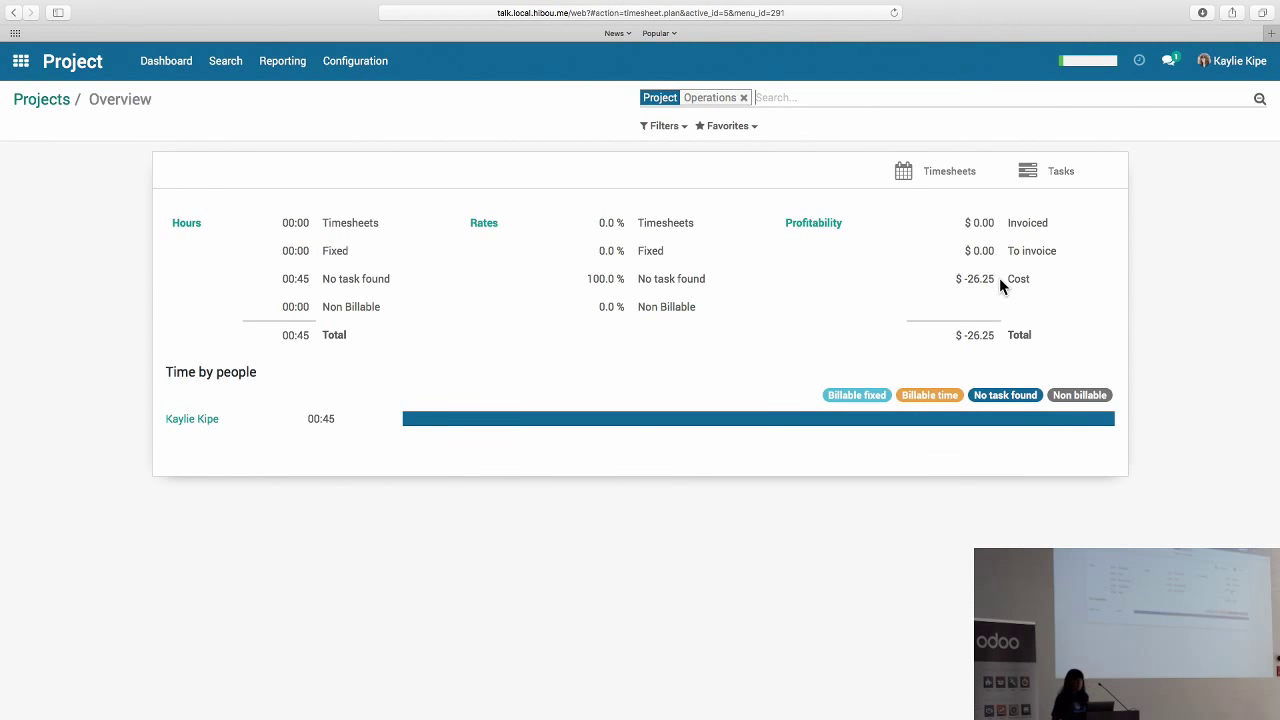
Switch to the Accounting app and examine the analytic entries by account and product, and the General Ledger report.
click(14, 55)
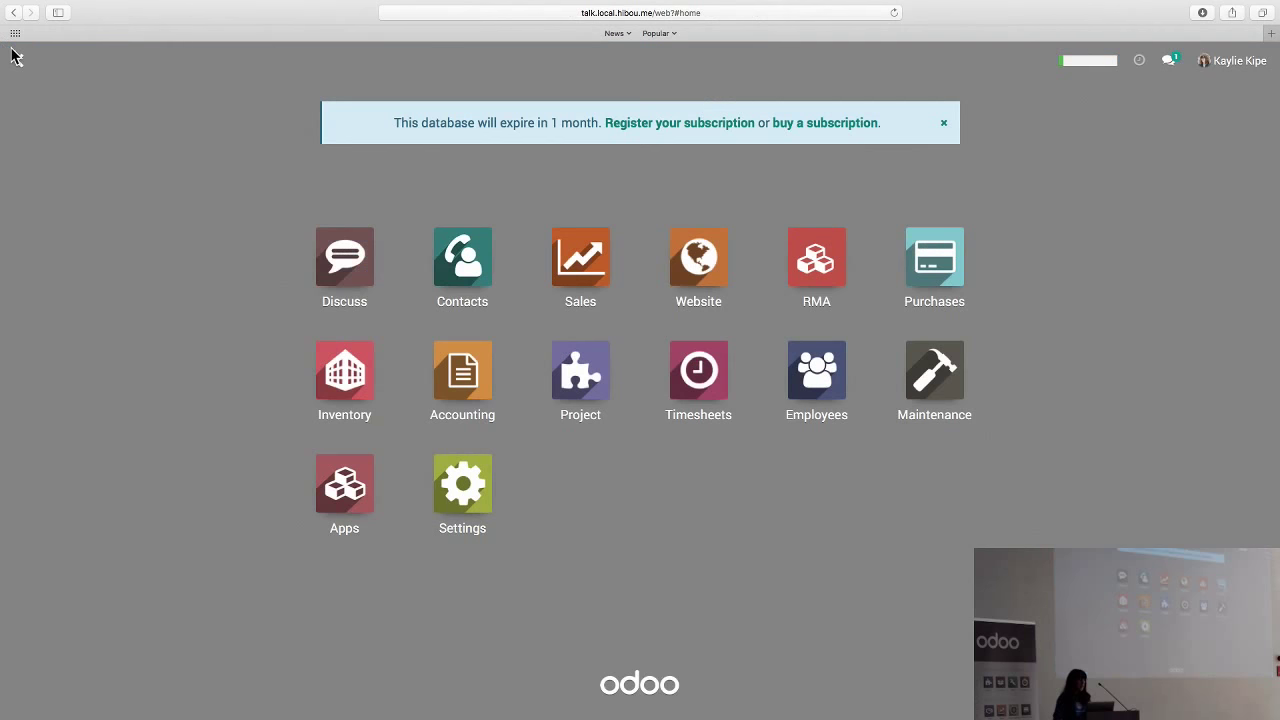
click(473, 387)
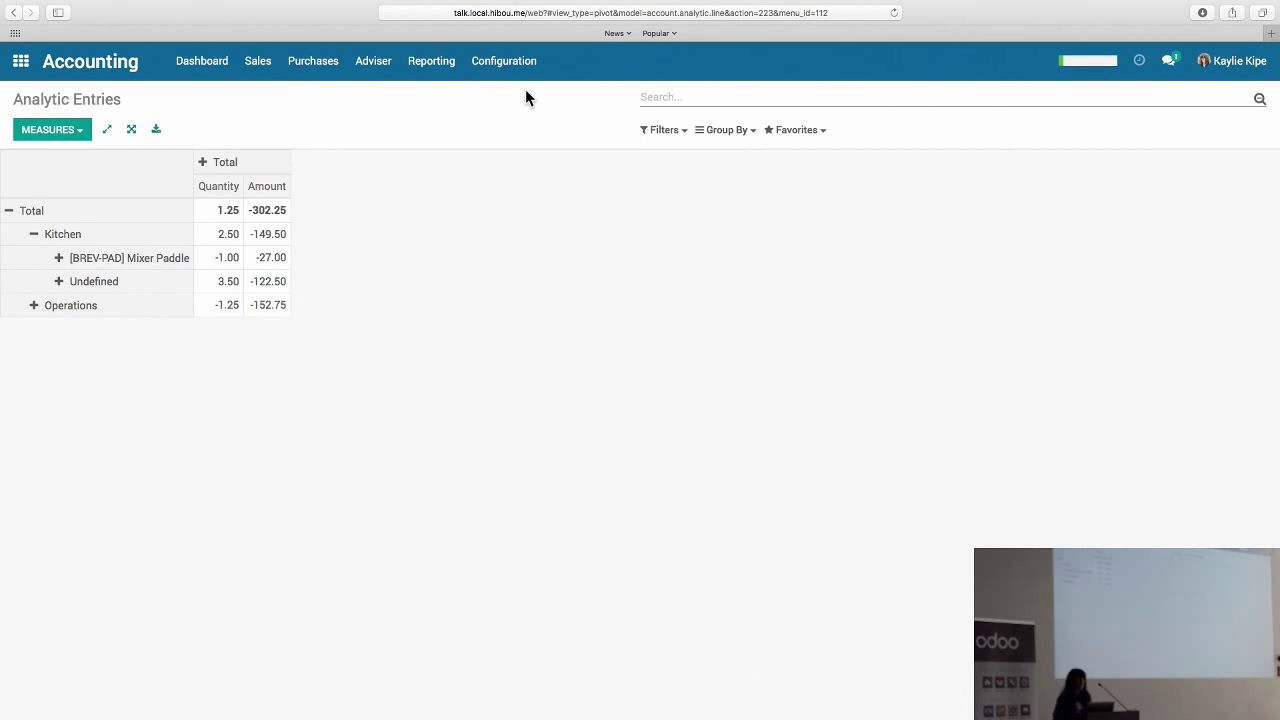
click(431, 60)
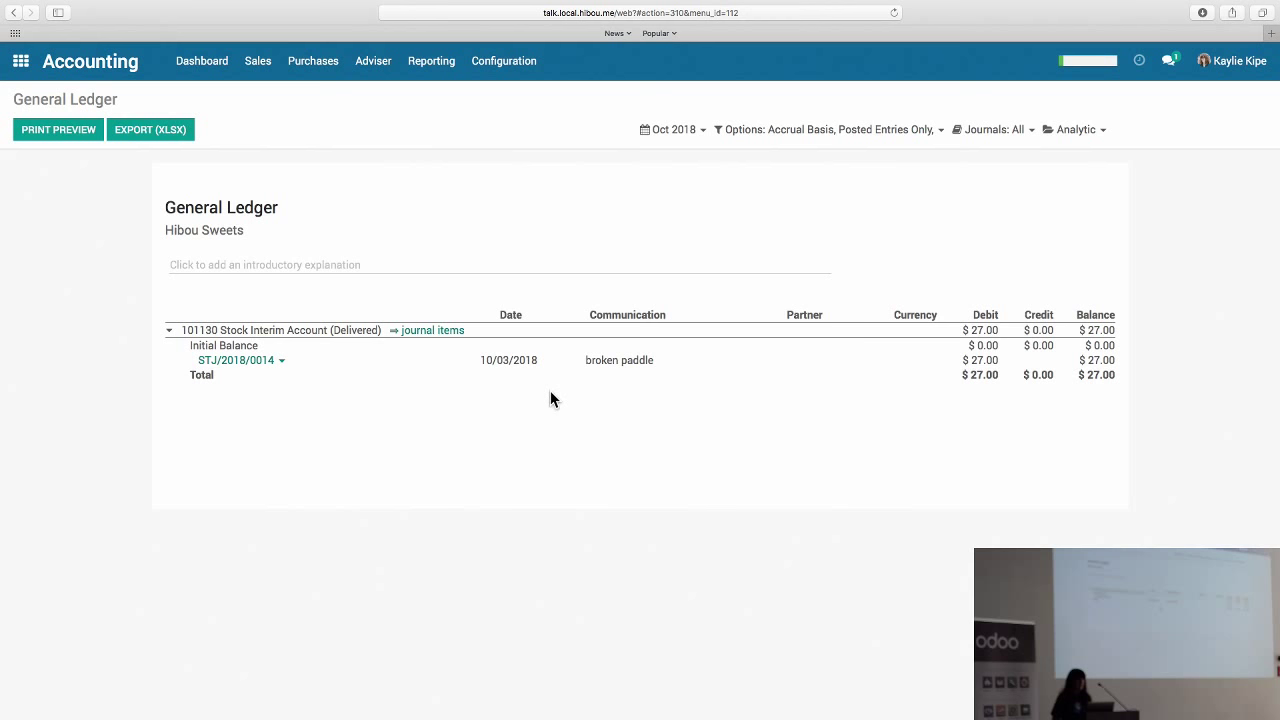